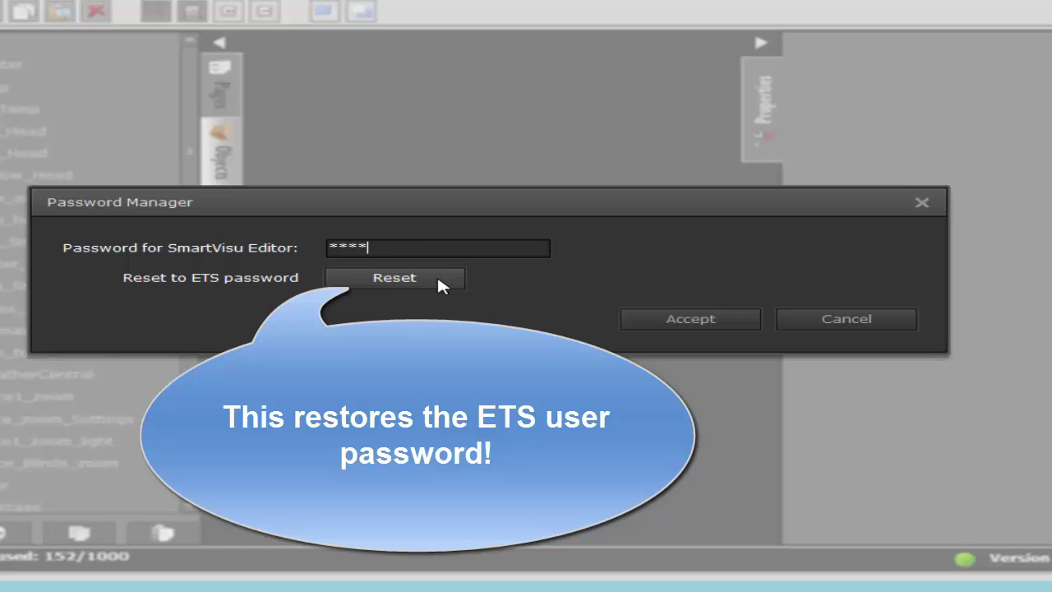
Reset the editor password to the ETS password, confirm the message, and accept the settings.
click(435, 278)
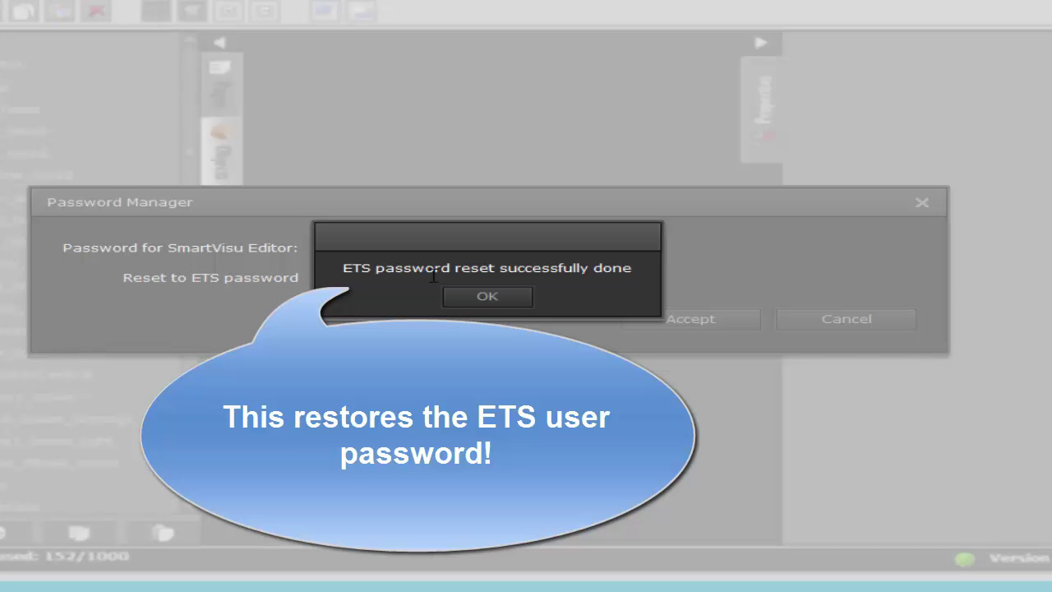
click(475, 293)
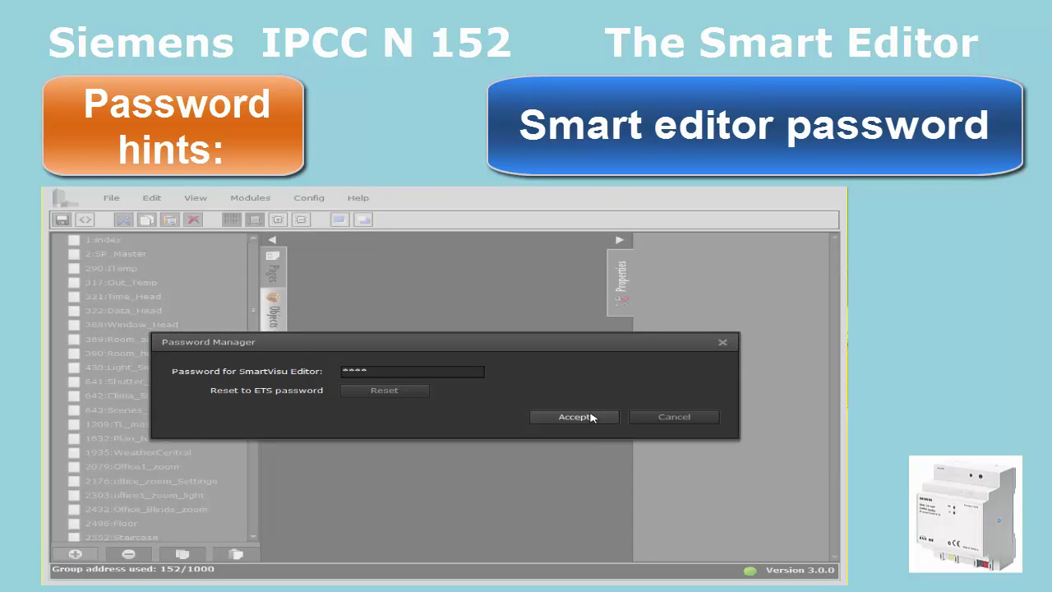
click(591, 417)
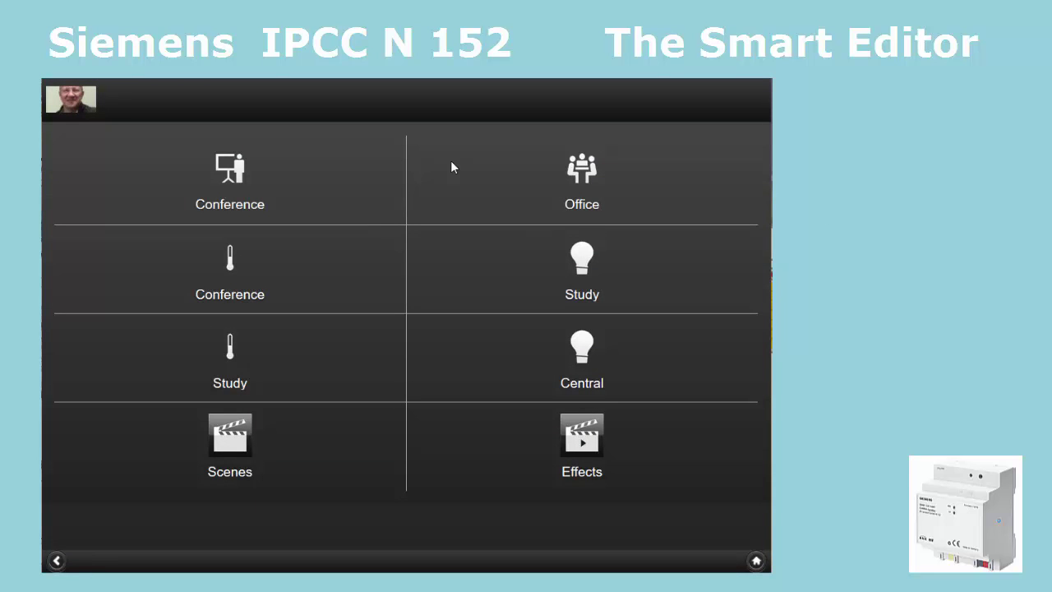
In the Conference room page, toggle the Ceiling light and the Beamer light on and off.
click(268, 196)
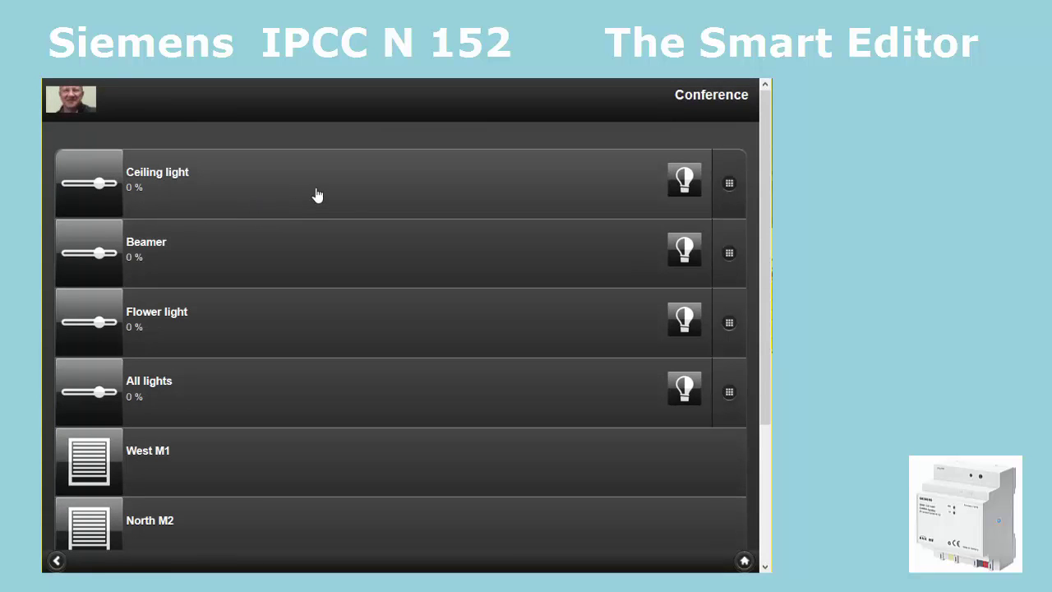
click(317, 195)
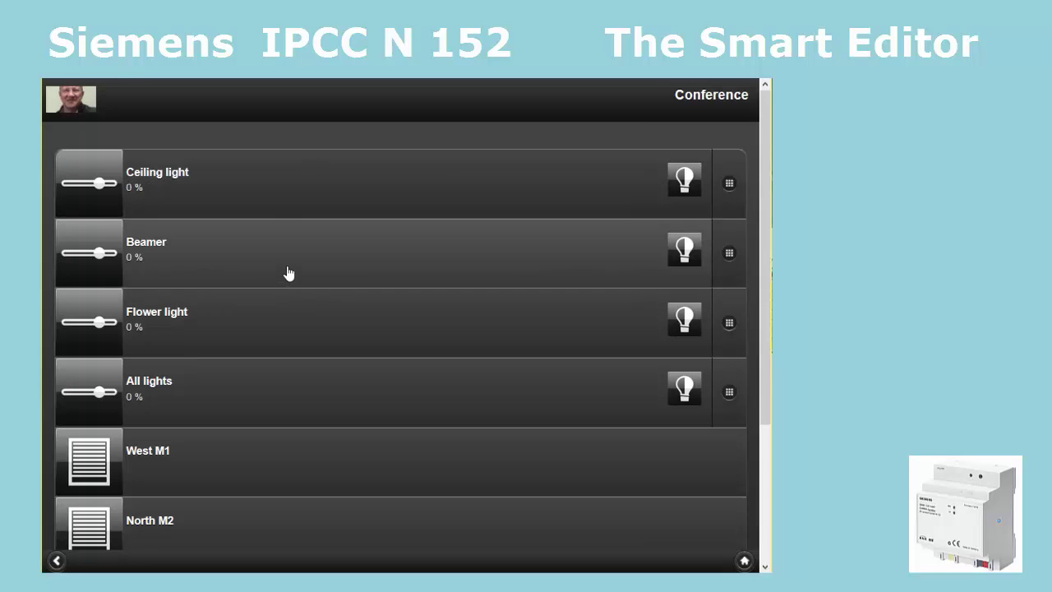
click(290, 271)
click(304, 269)
Switch the Beamer fully on, then dim it to 49 % in its dimming popup.
click(722, 255)
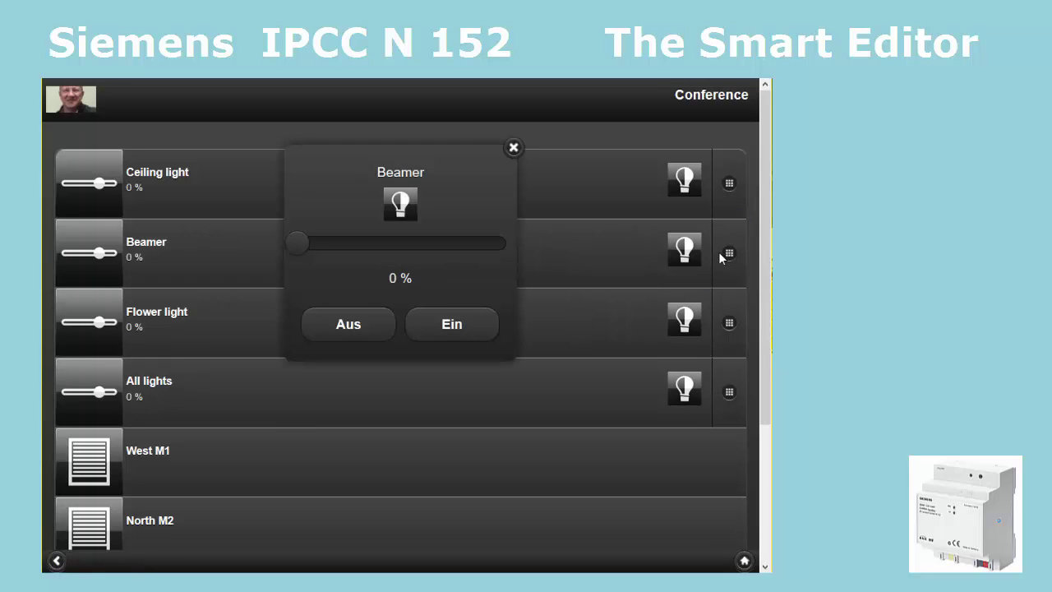
click(452, 326)
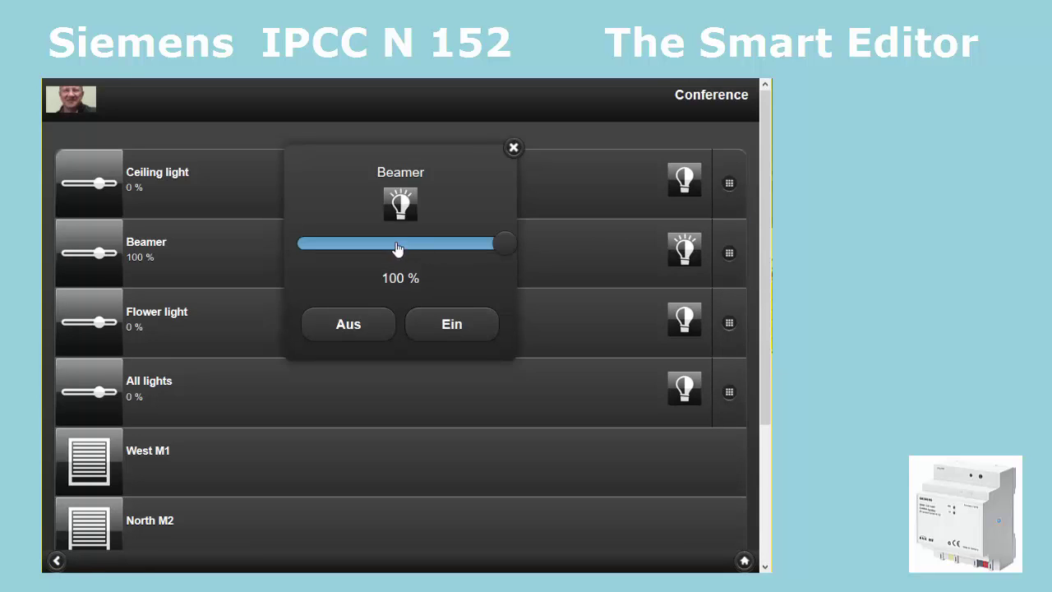
click(398, 248)
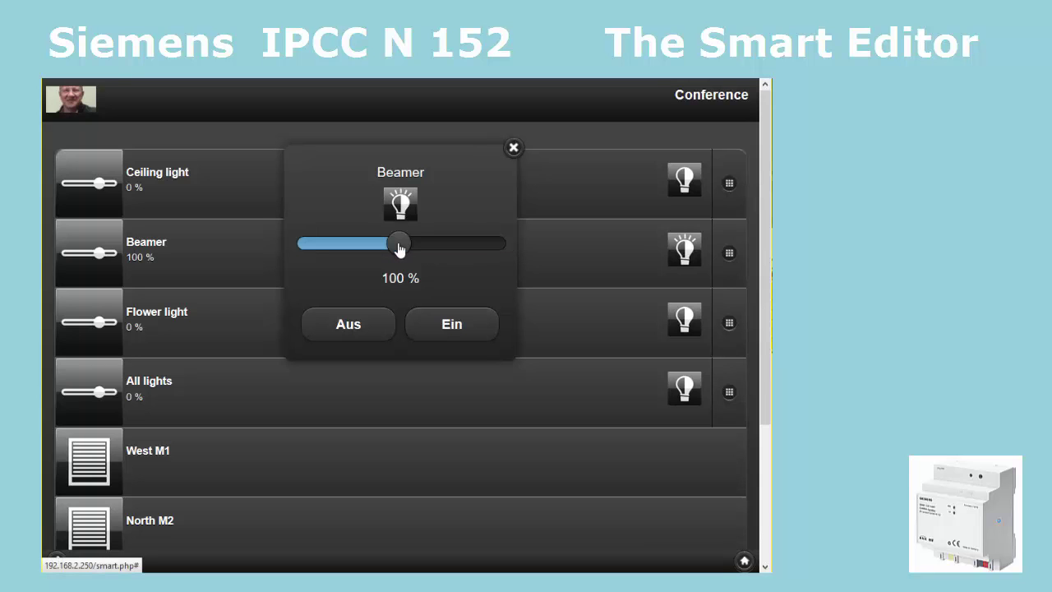
click(513, 149)
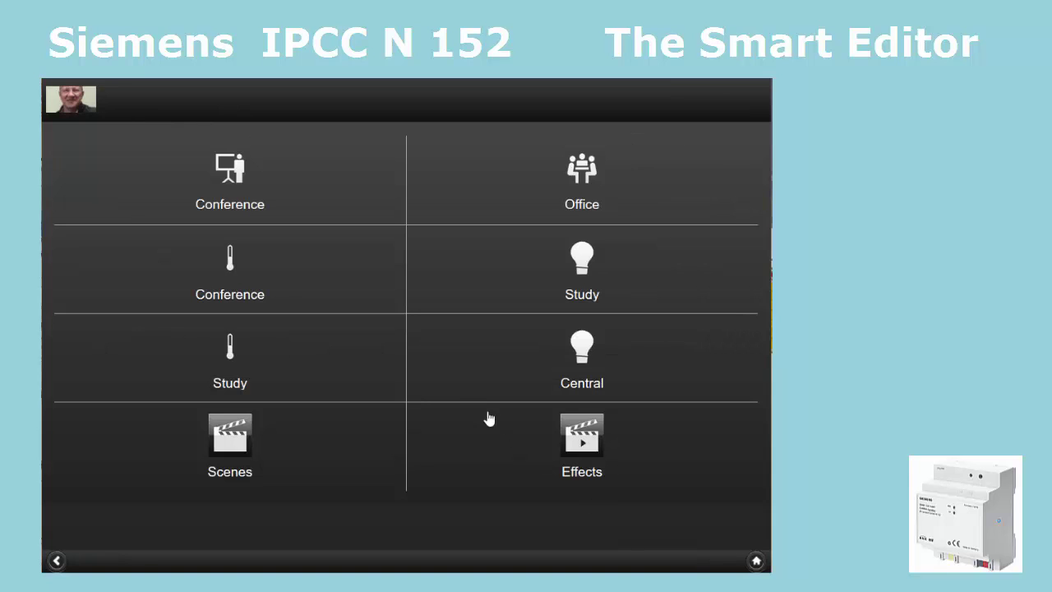
click(247, 273)
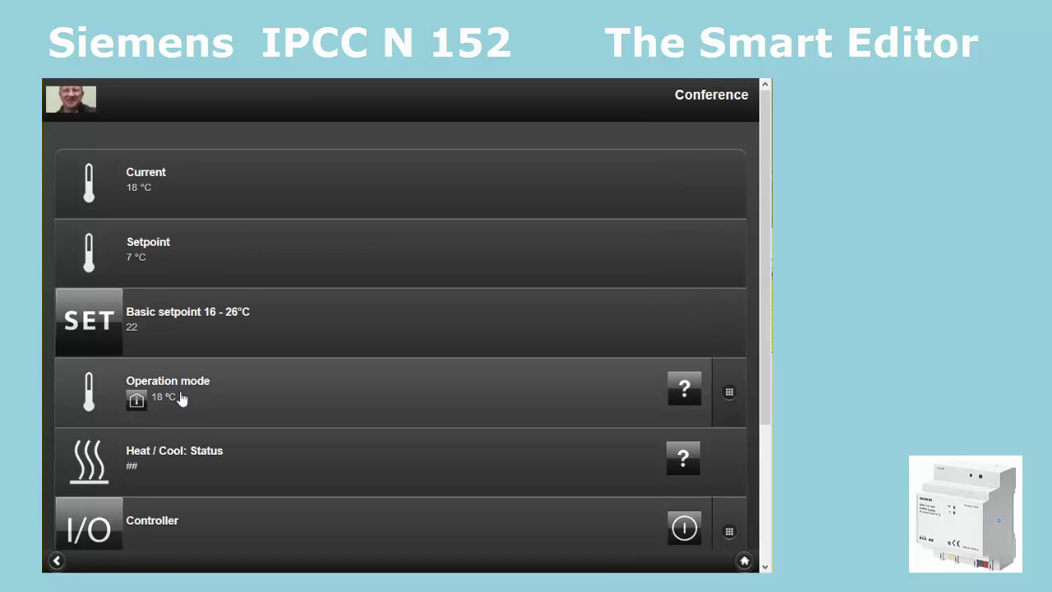
click(729, 393)
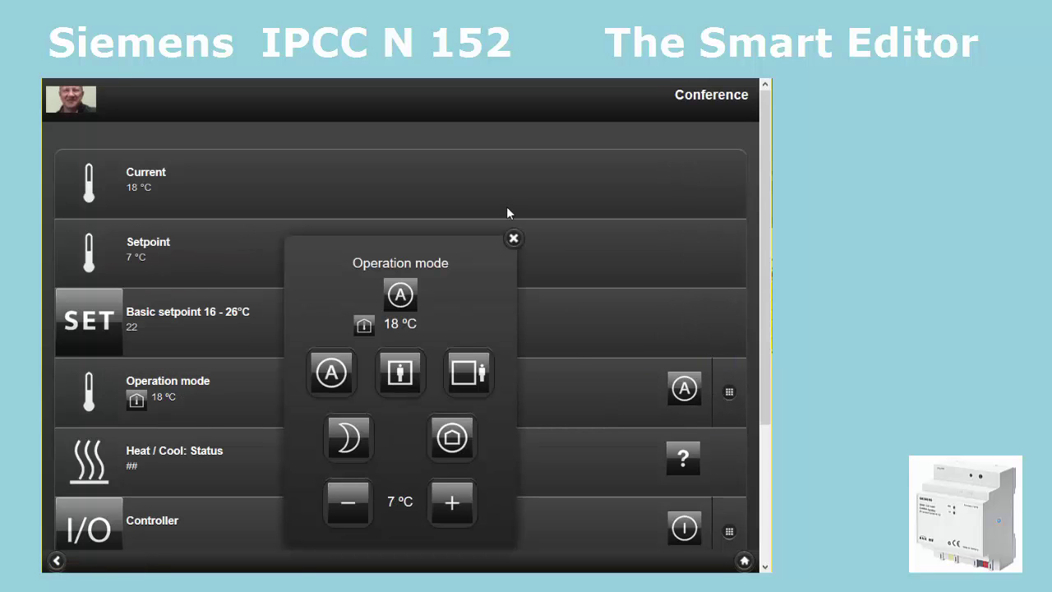
click(514, 238)
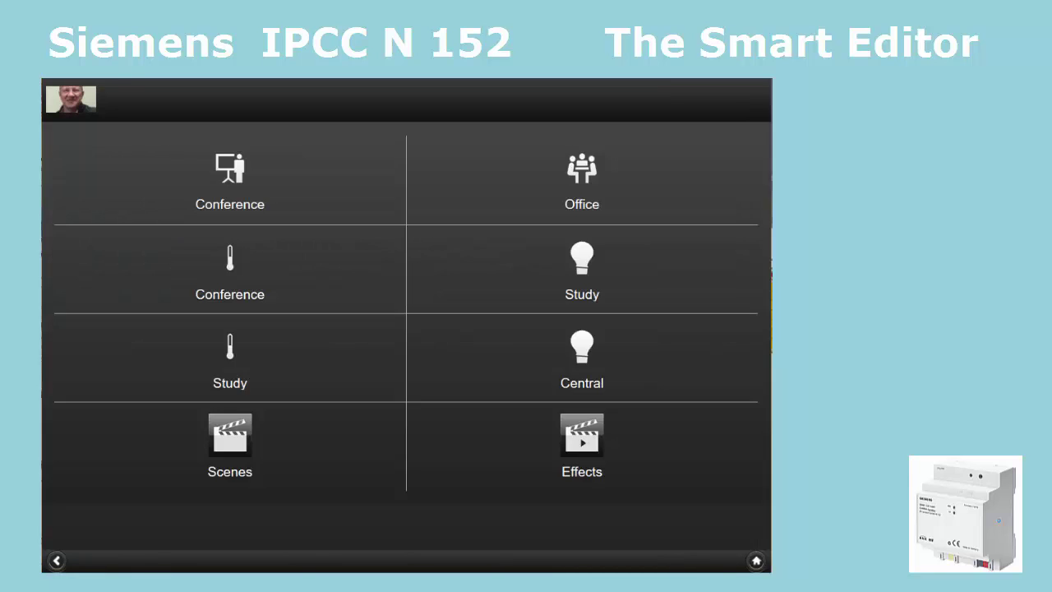
Open the Conference room page and bring up the North M2 blind's raise/stop/lower controls.
click(254, 178)
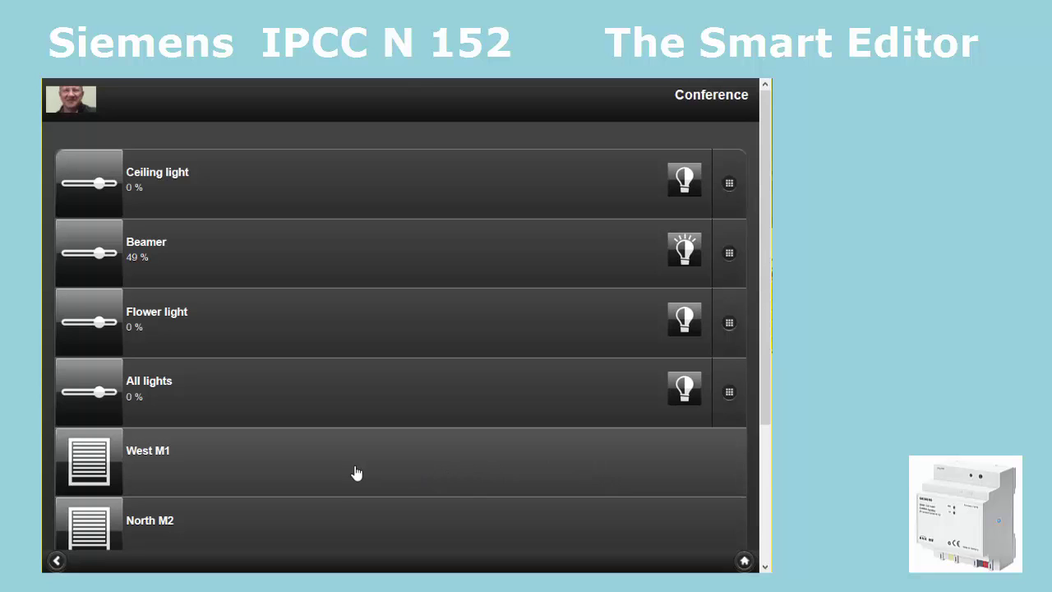
click(271, 472)
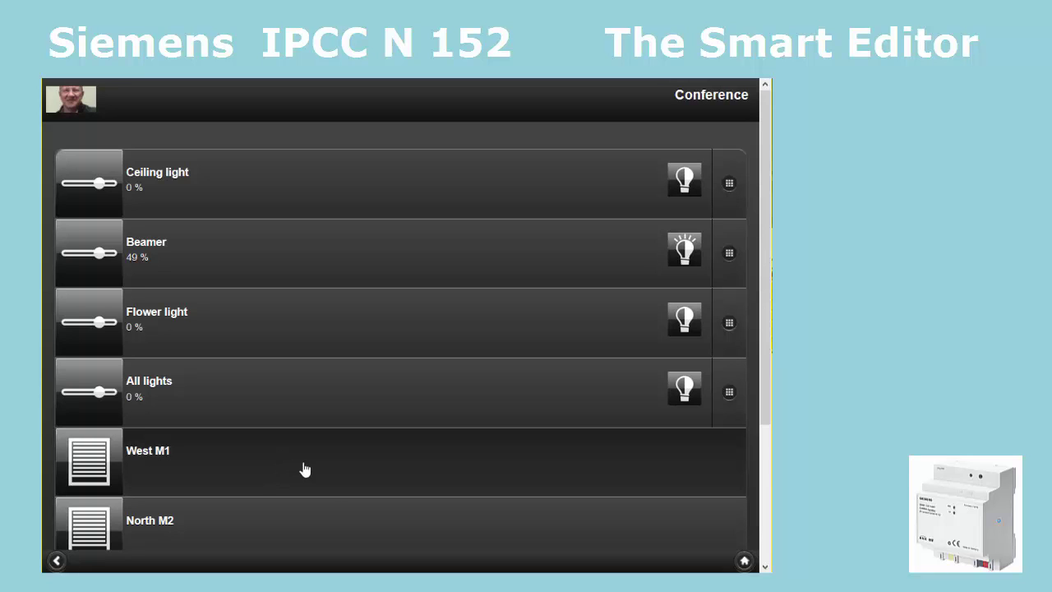
click(459, 526)
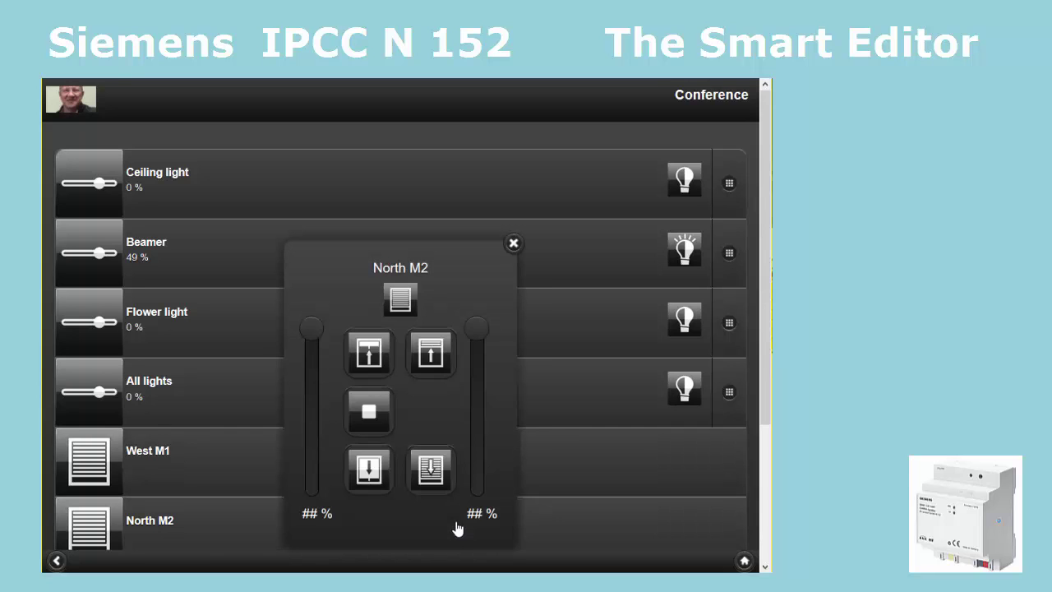
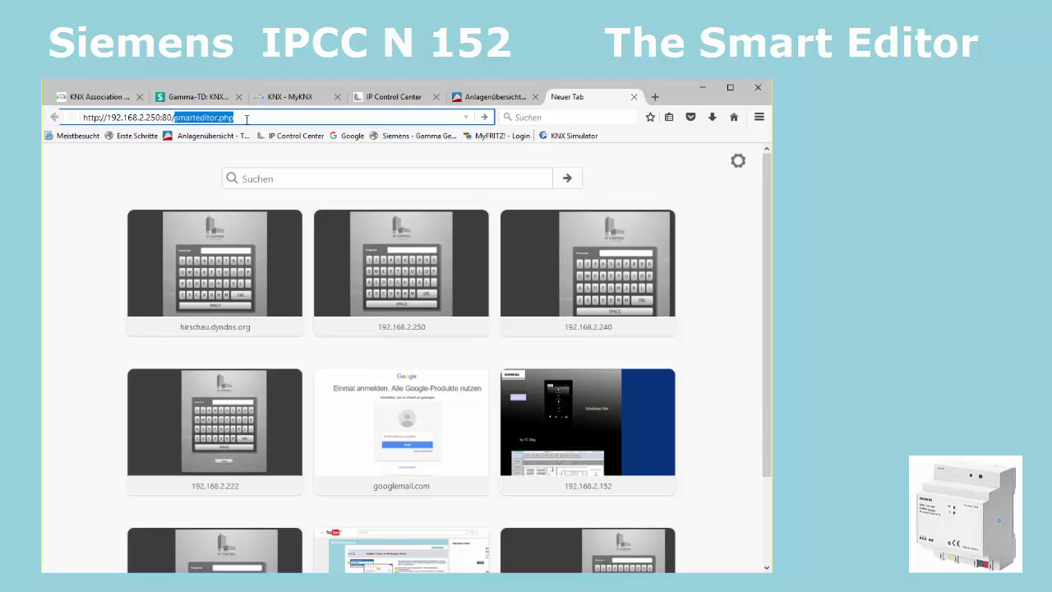
Log in to the controller's Smart Editor with the controller password.
click(485, 118)
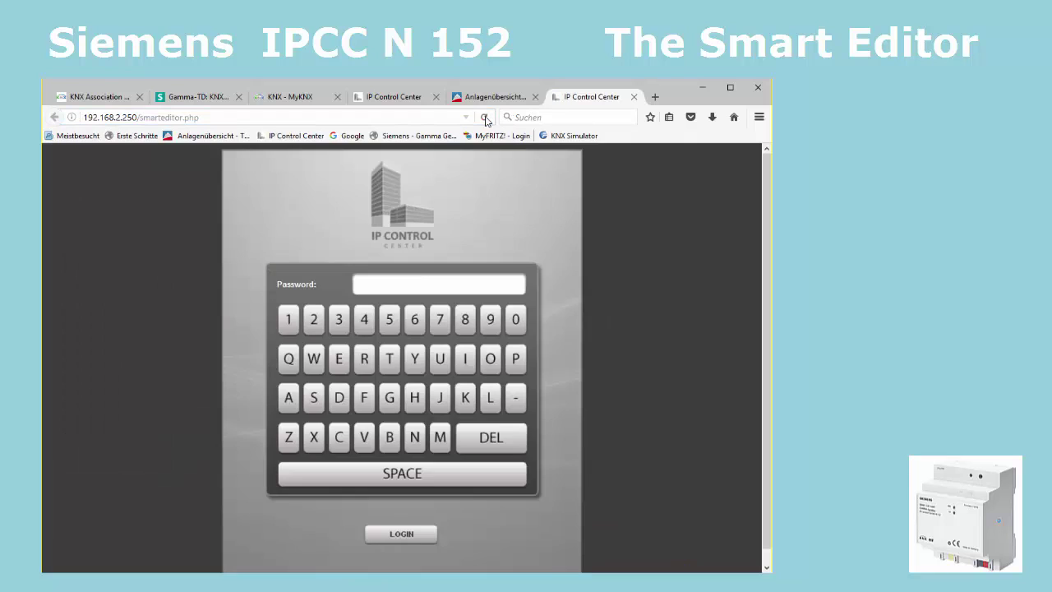
click(446, 284)
click(401, 533)
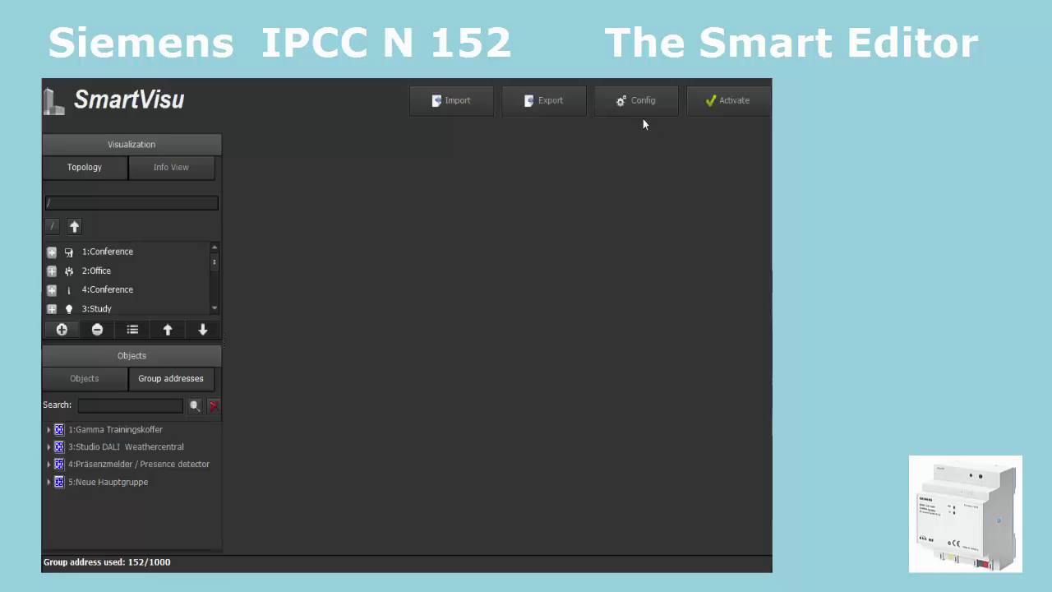
Name the visualization 'Projectsmart' and keep black_magic as its style.
click(635, 101)
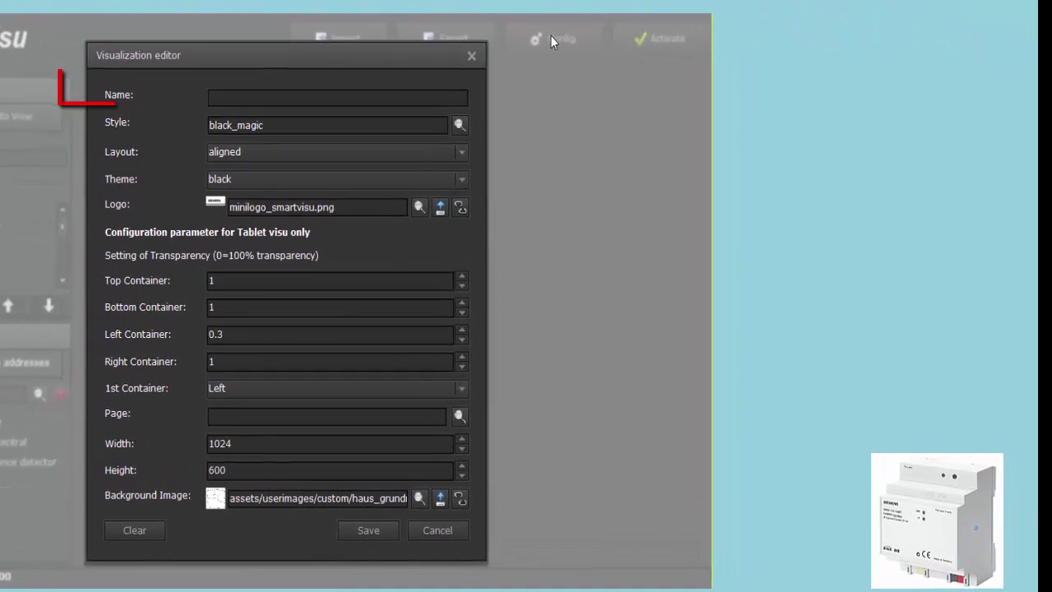
click(244, 86)
text(Projects)
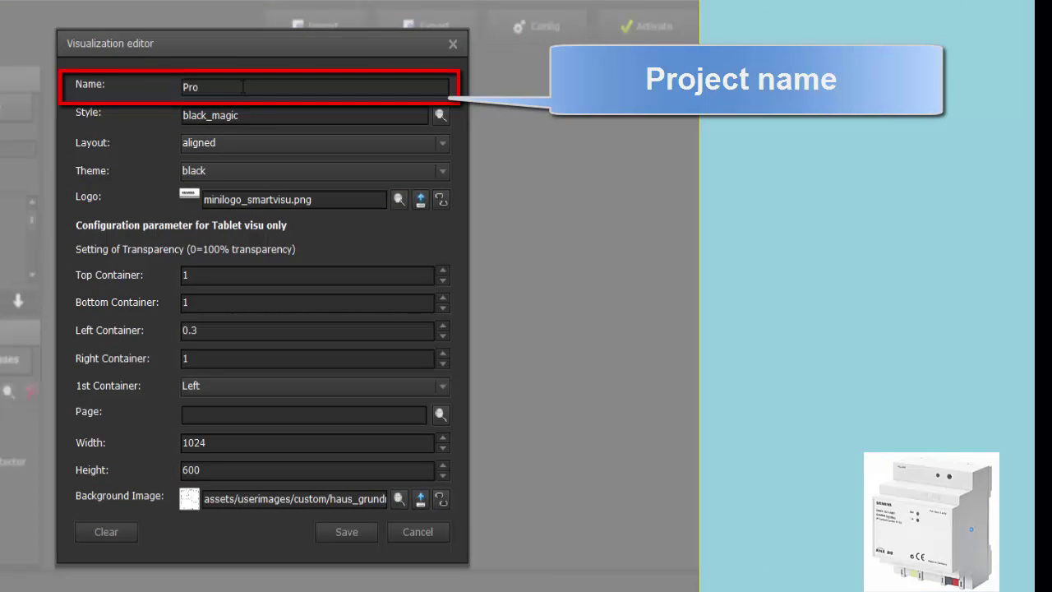
text(Projectsmart)
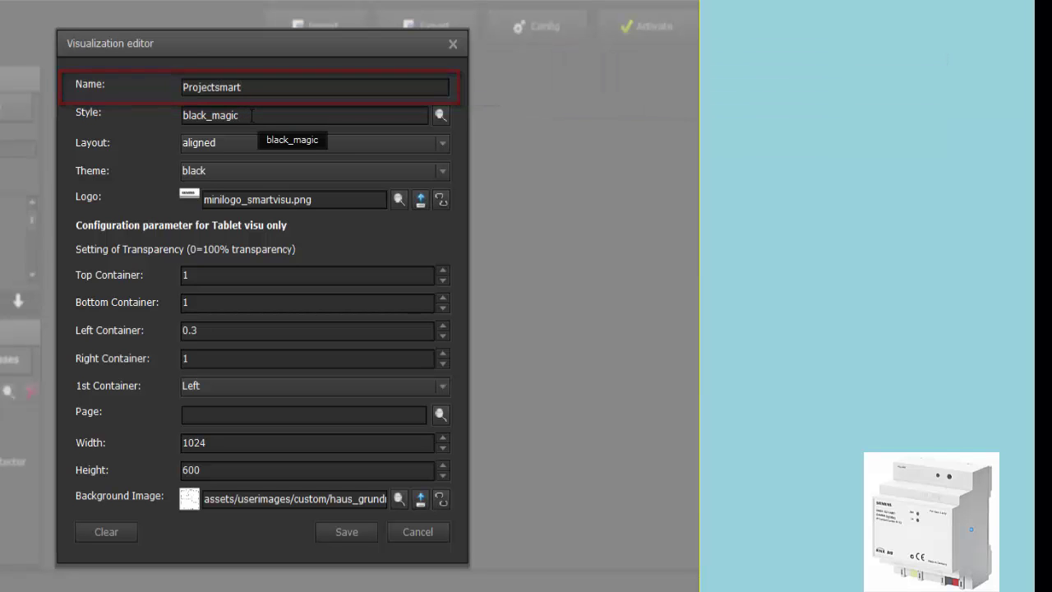
click(436, 115)
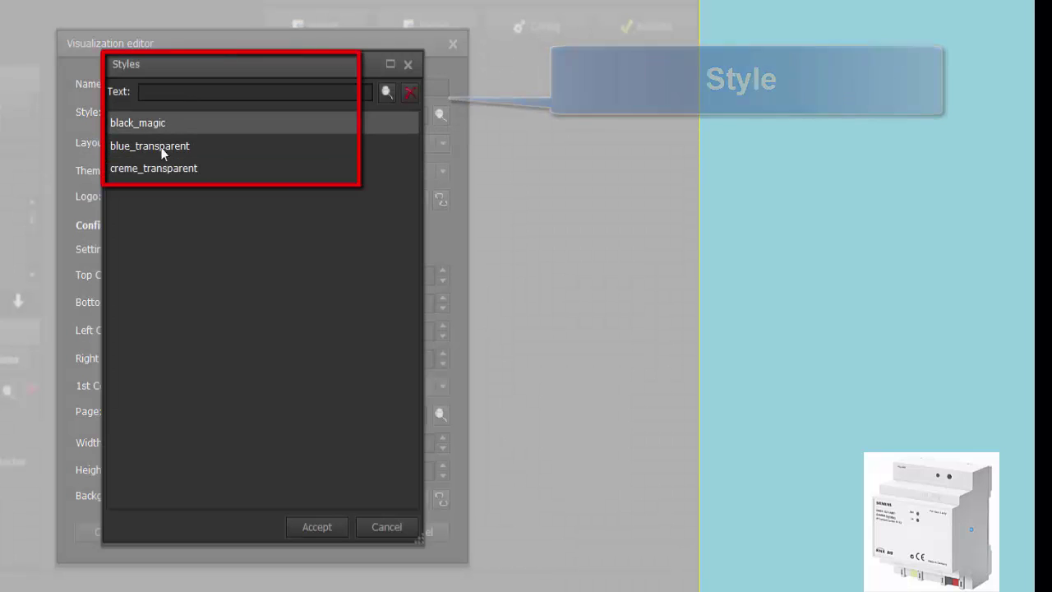
click(319, 526)
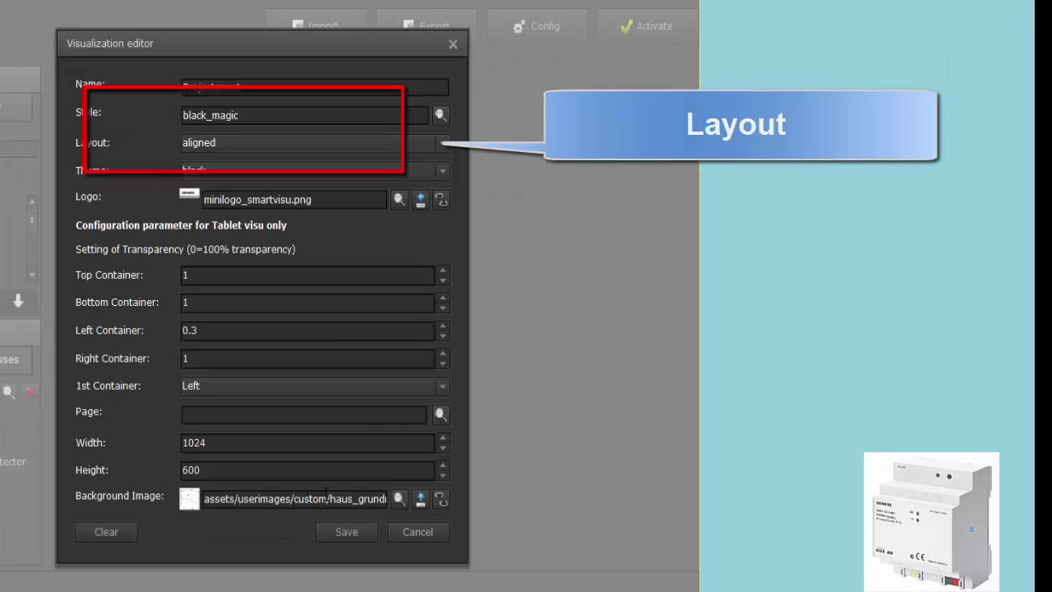
Keep the aligned layout and black theme, and start choosing a new logo image.
click(260, 144)
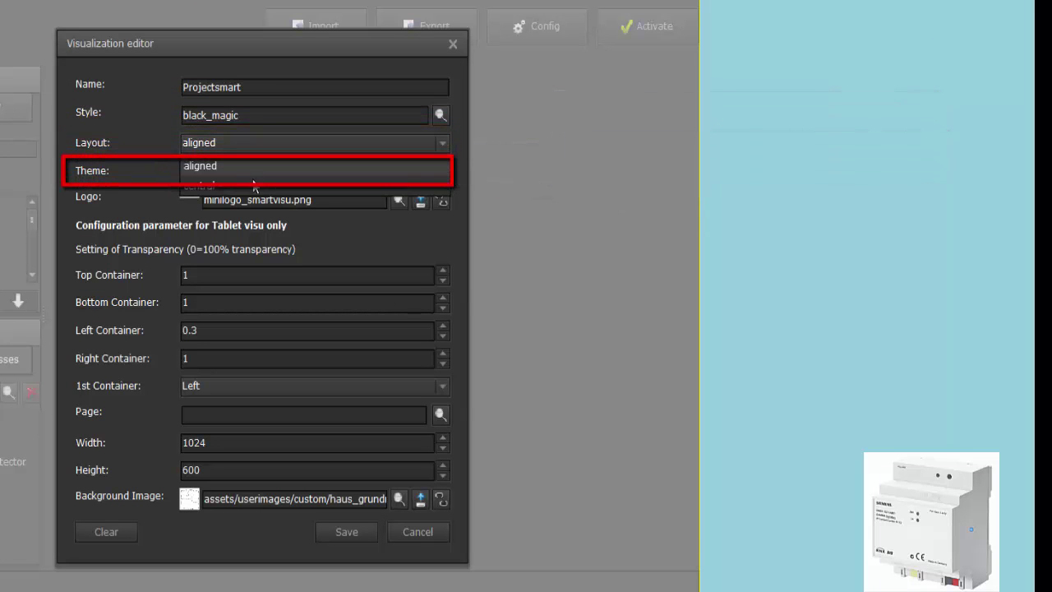
click(242, 173)
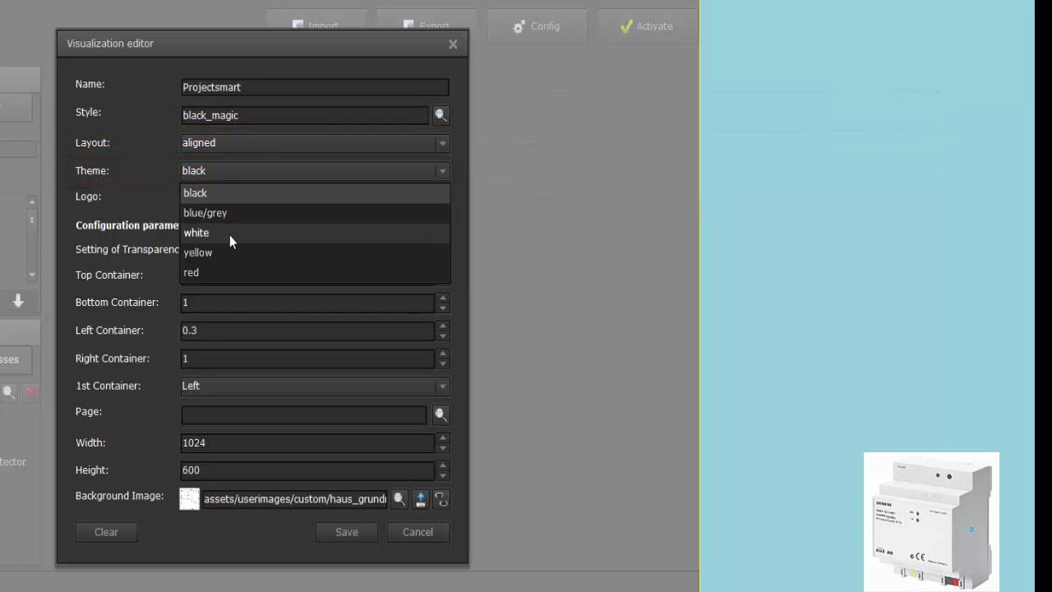
click(223, 194)
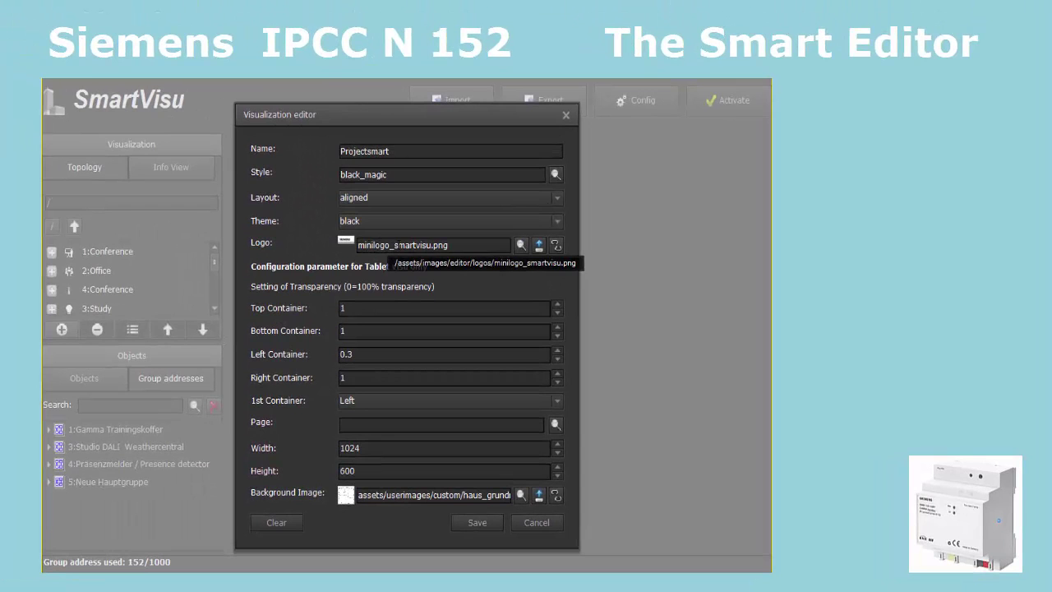
click(538, 246)
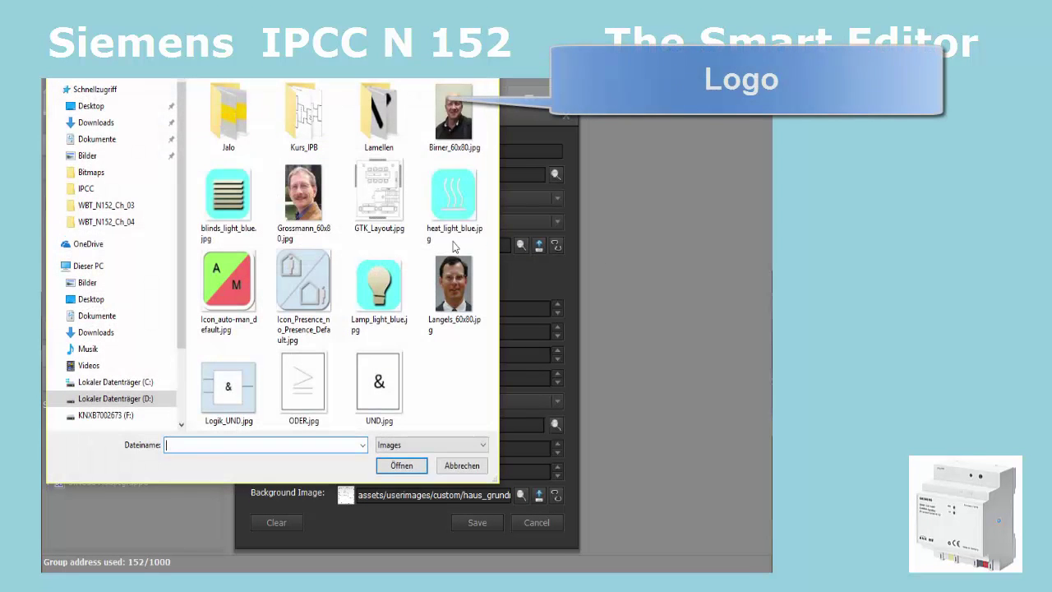
Choose the 60x80 portrait JPG from the custom user images as the logo.
click(303, 202)
click(401, 465)
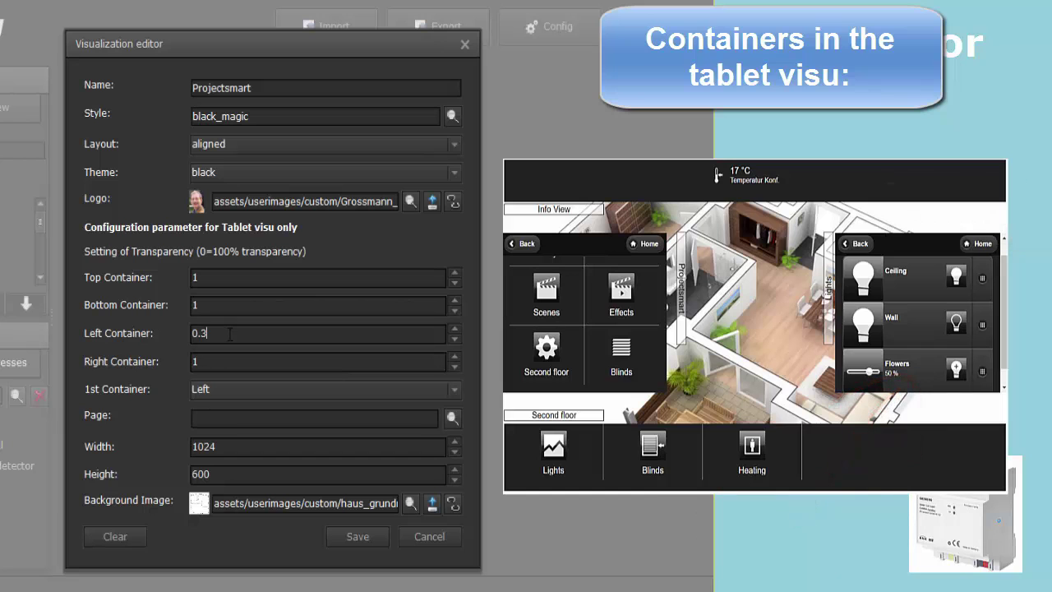
Change the left container transparency from 0.3 to 1 and save the visualization settings.
drag(230, 333, 191, 333)
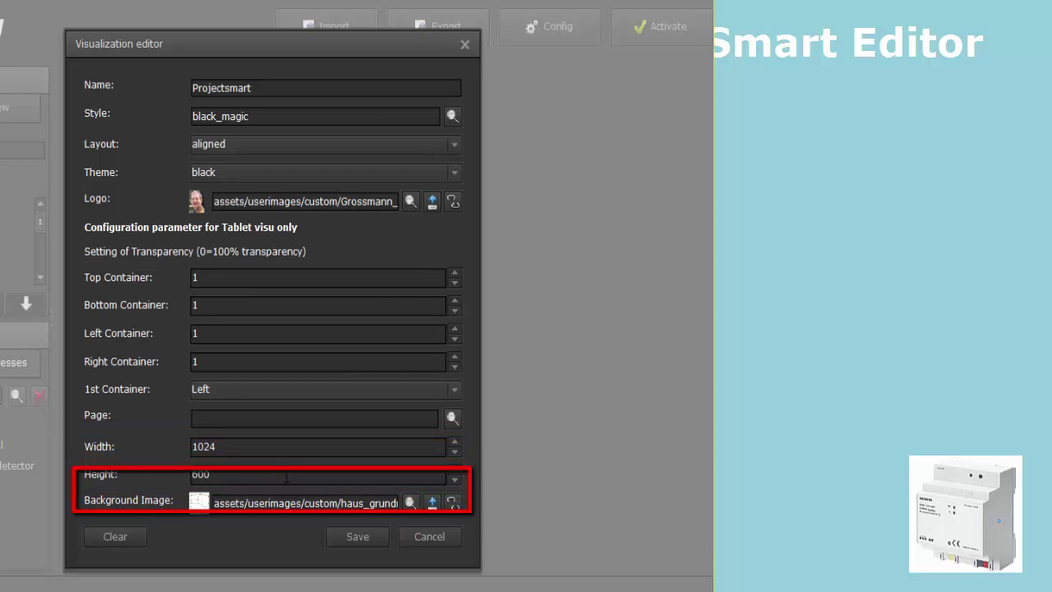
click(374, 536)
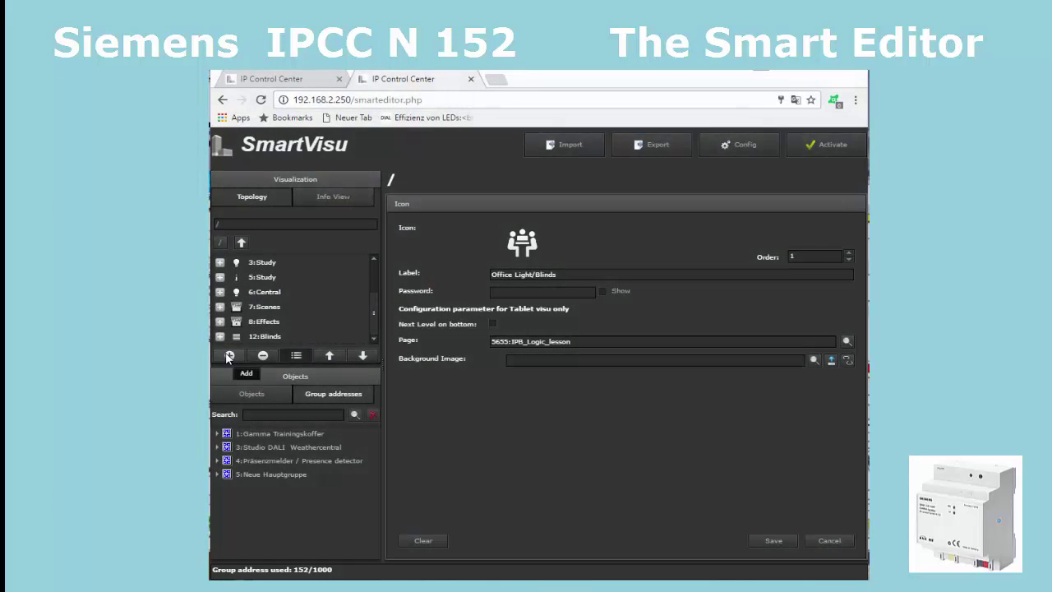
Inspect the Study menu's contents, then return to the topology's top level.
click(231, 355)
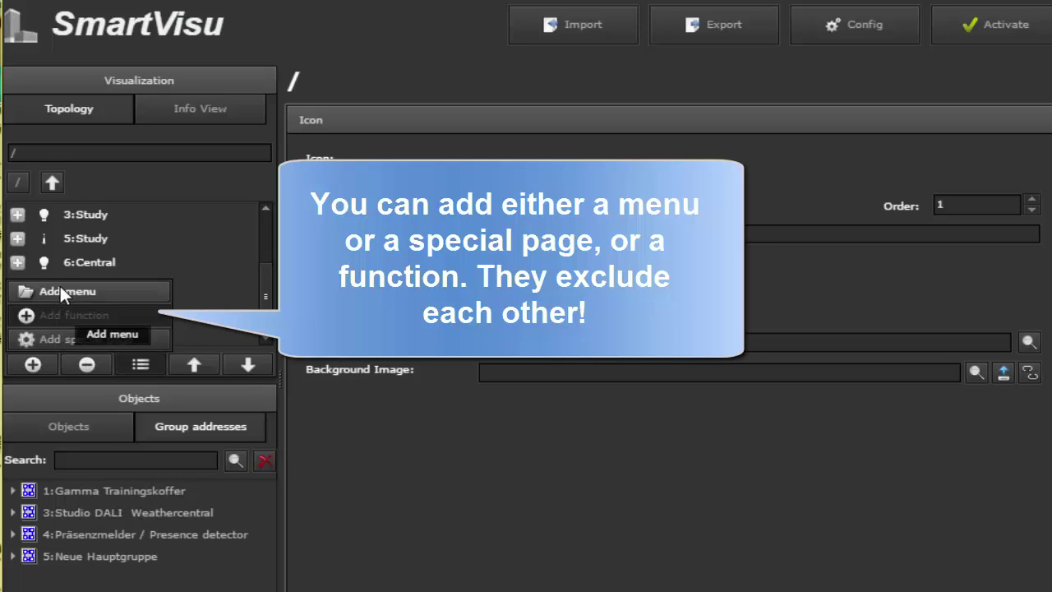
click(17, 215)
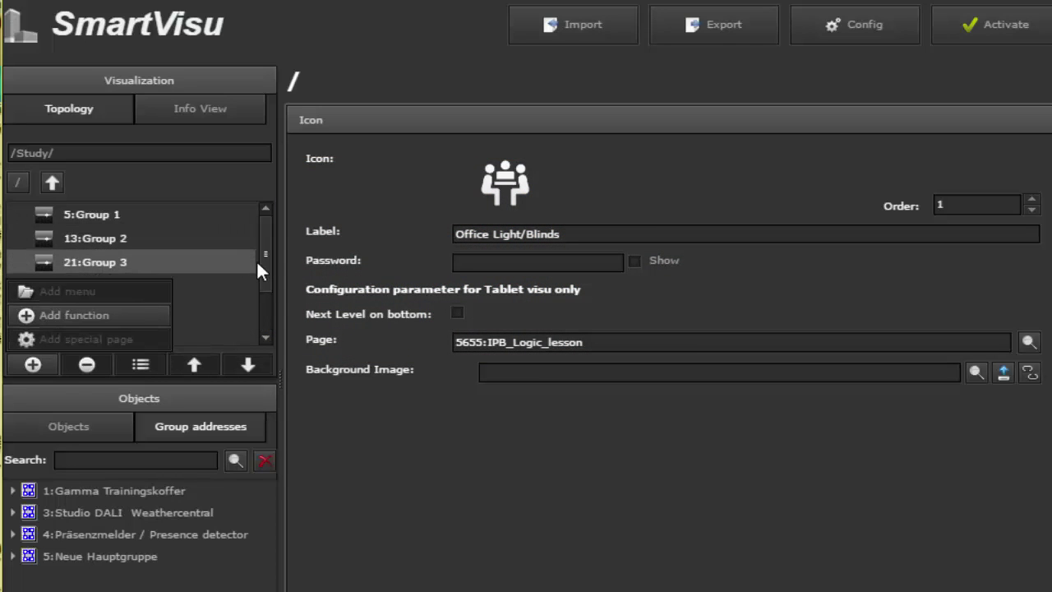
drag(264, 274, 271, 219)
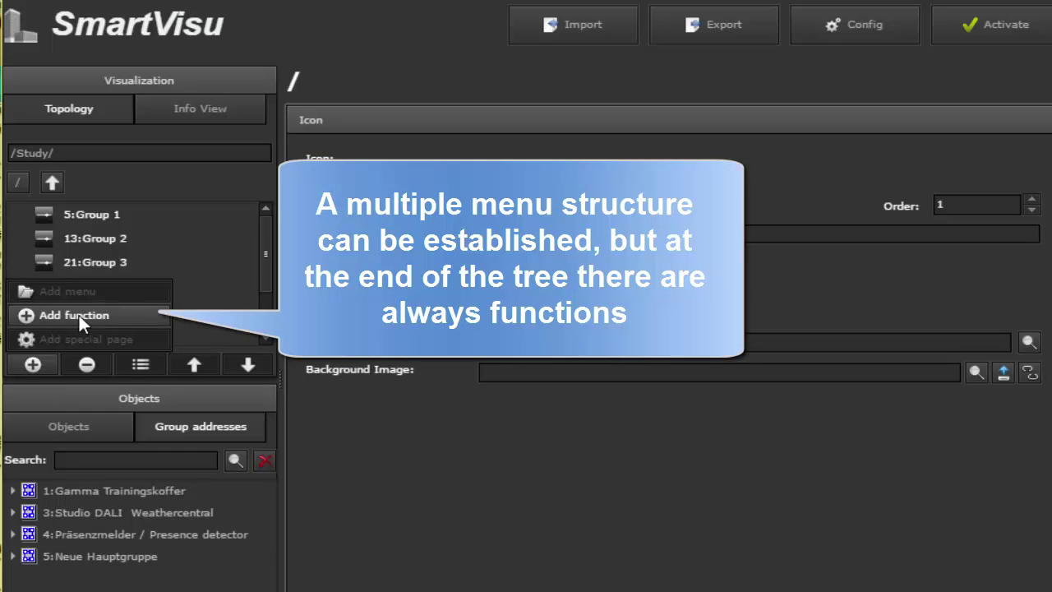
click(51, 180)
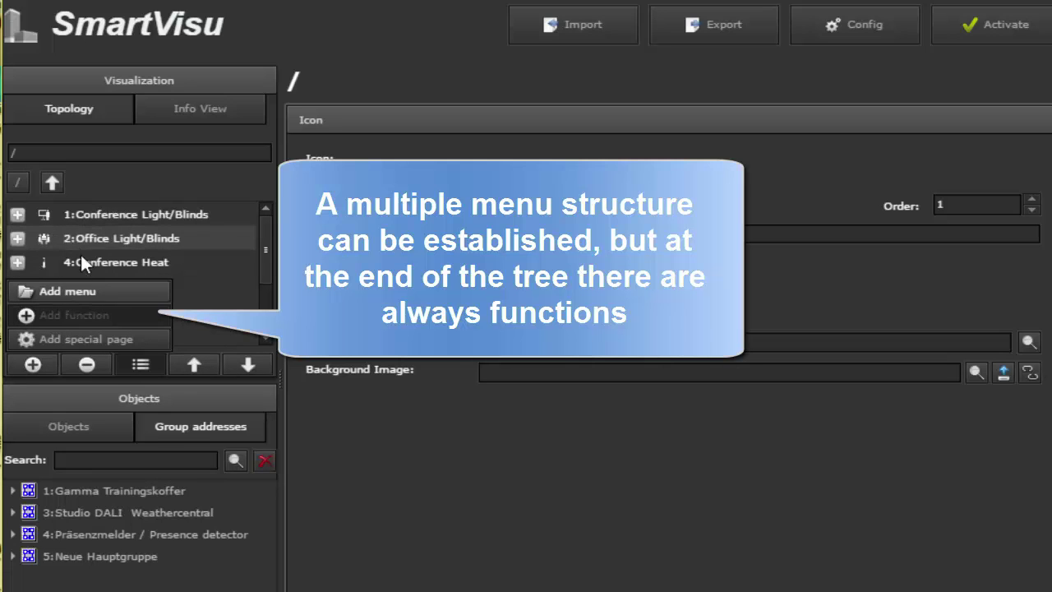
Add a top-level menu labelled 'New menu' and create a function inside it.
click(35, 286)
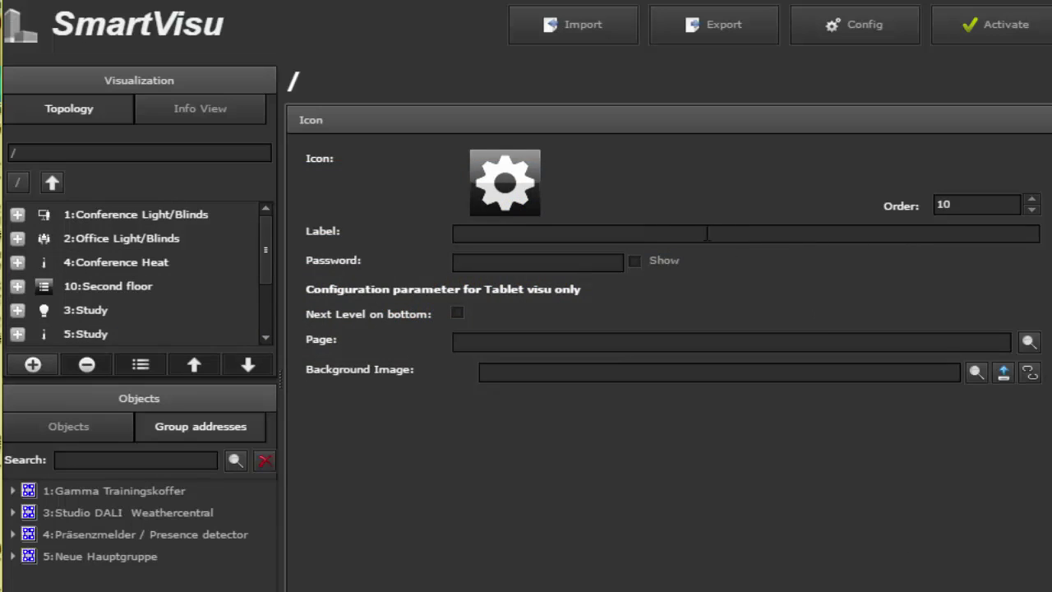
text(New menu)
drag(269, 257, 268, 337)
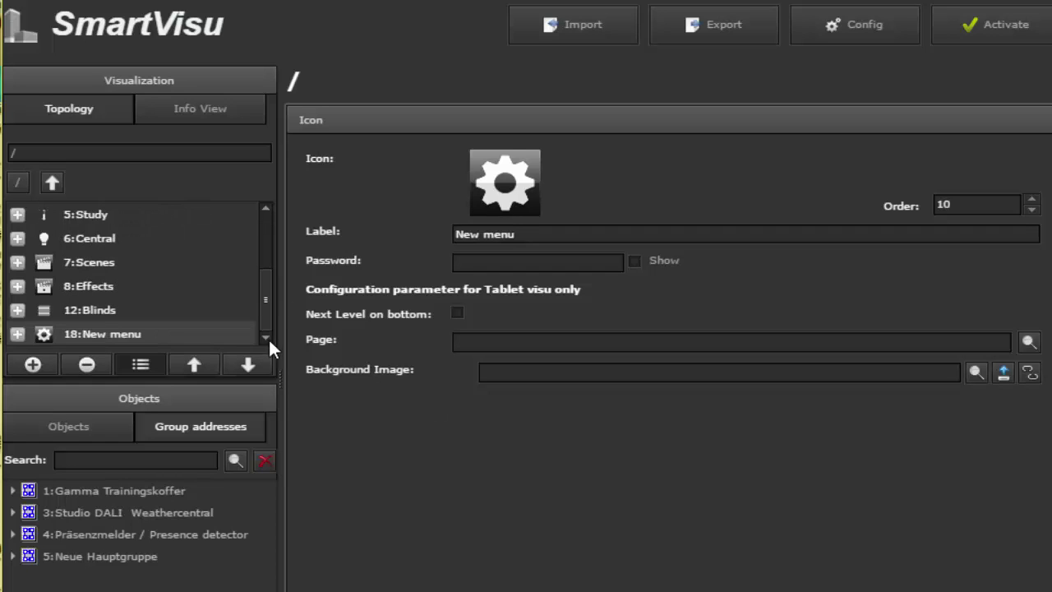
click(17, 334)
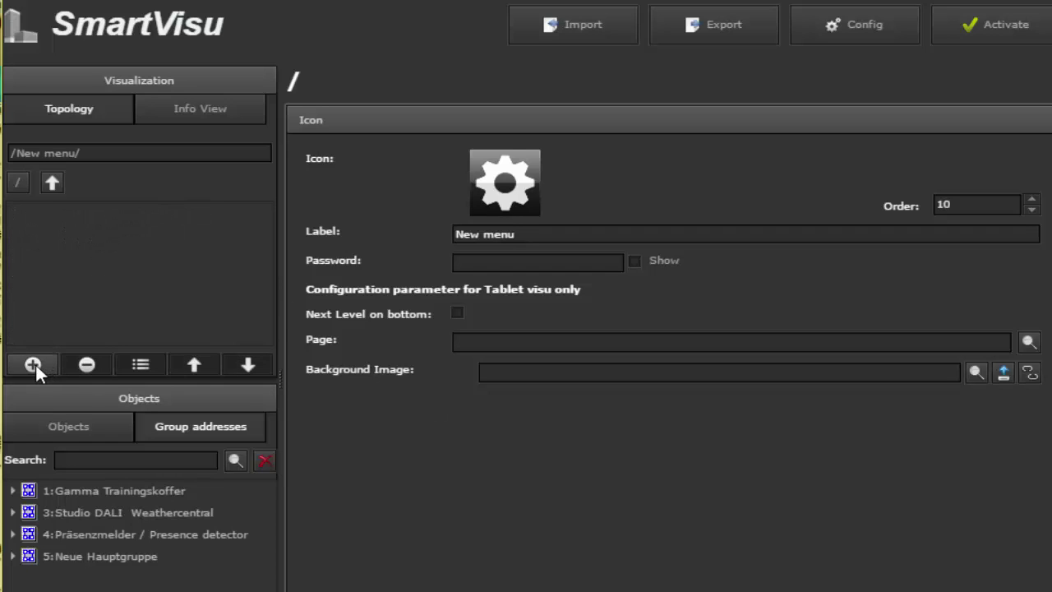
click(32, 364)
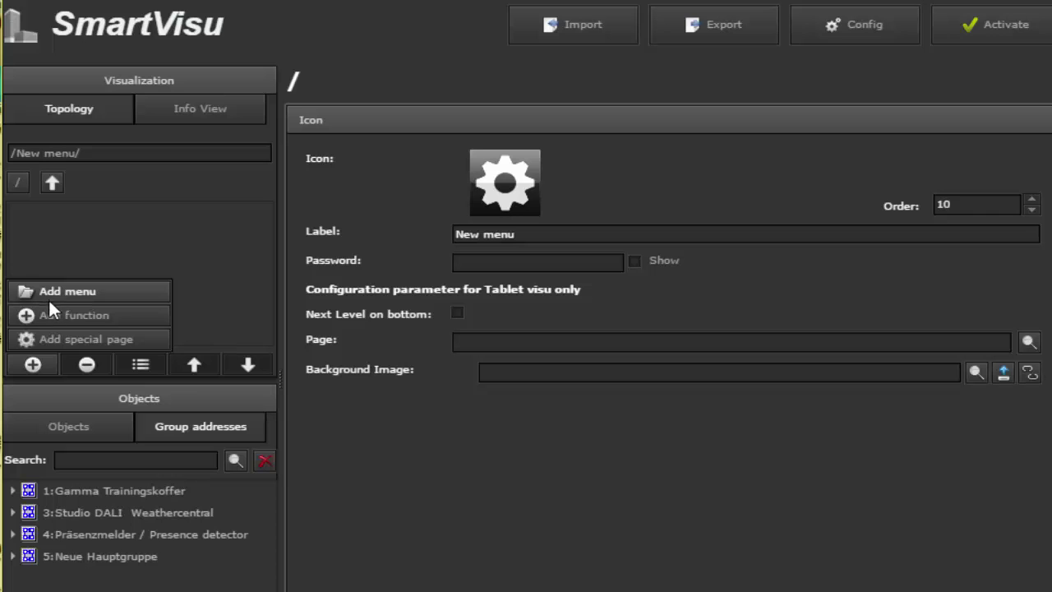
click(49, 312)
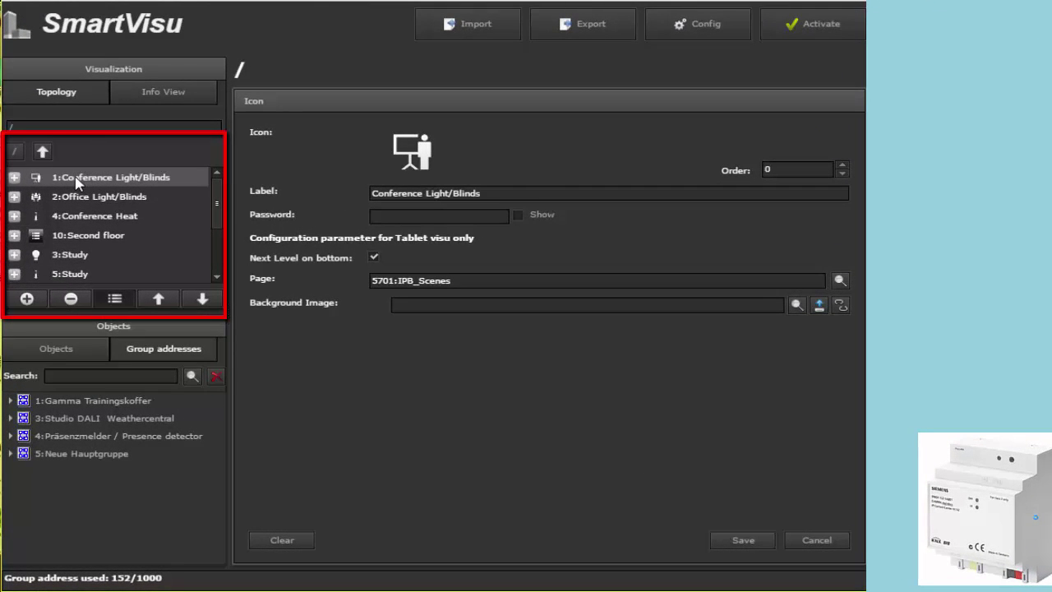
Check the Beamer function in Conference Light/Blinds, then show that menu's own settings.
click(14, 178)
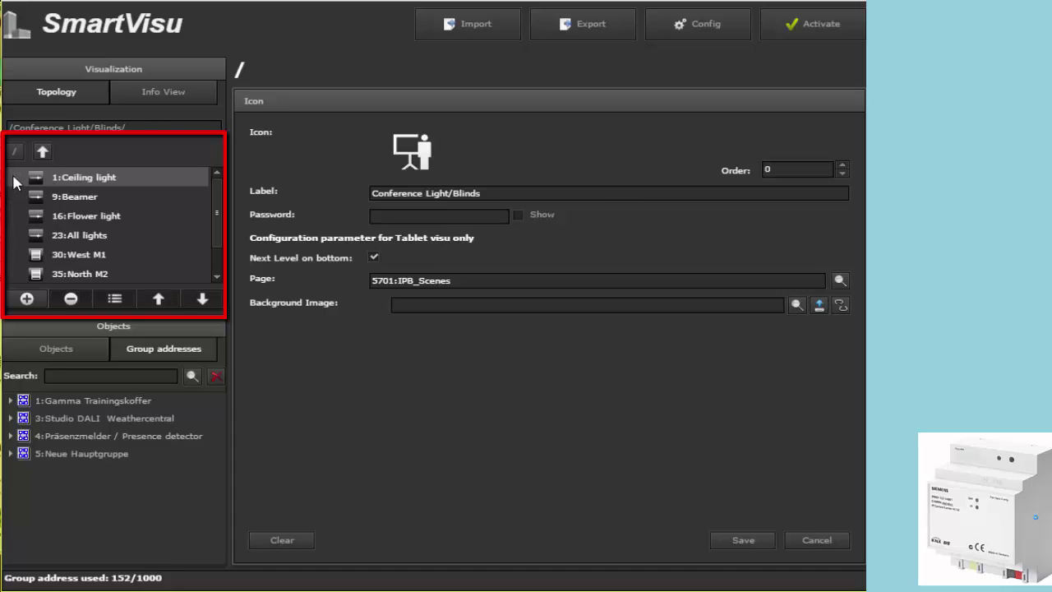
click(83, 197)
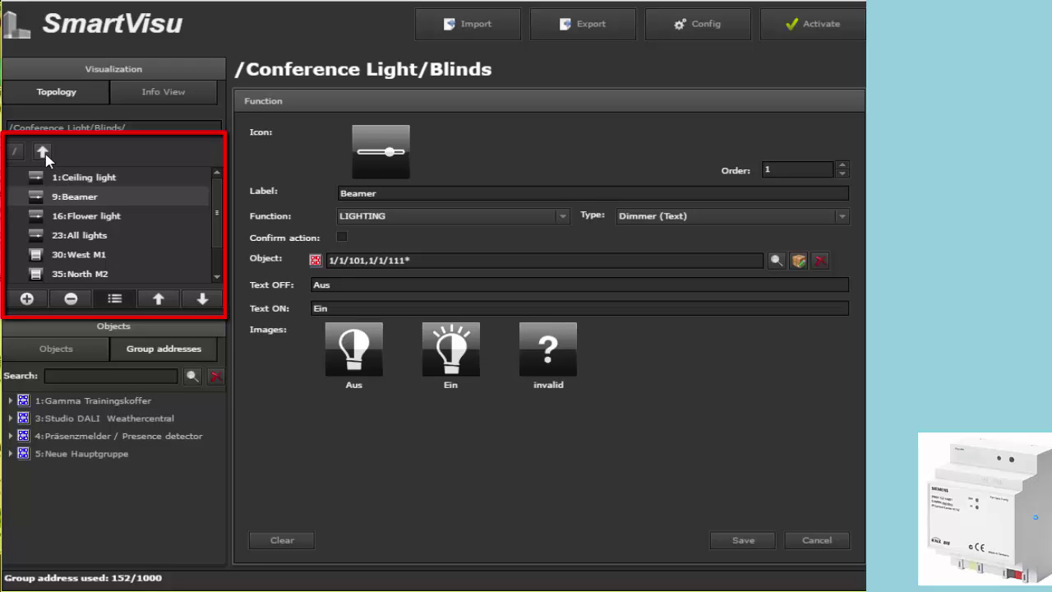
click(42, 152)
click(77, 176)
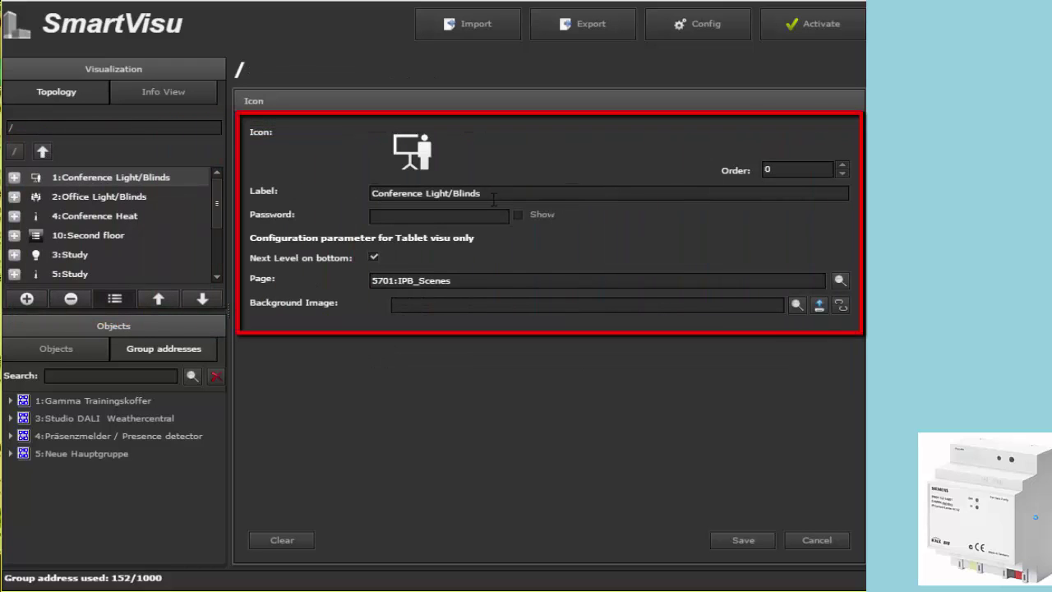
Give Conference Light/Blinds an access password shown in plain text, leaving the background image empty.
drag(426, 196, 488, 215)
key(BackSpace)
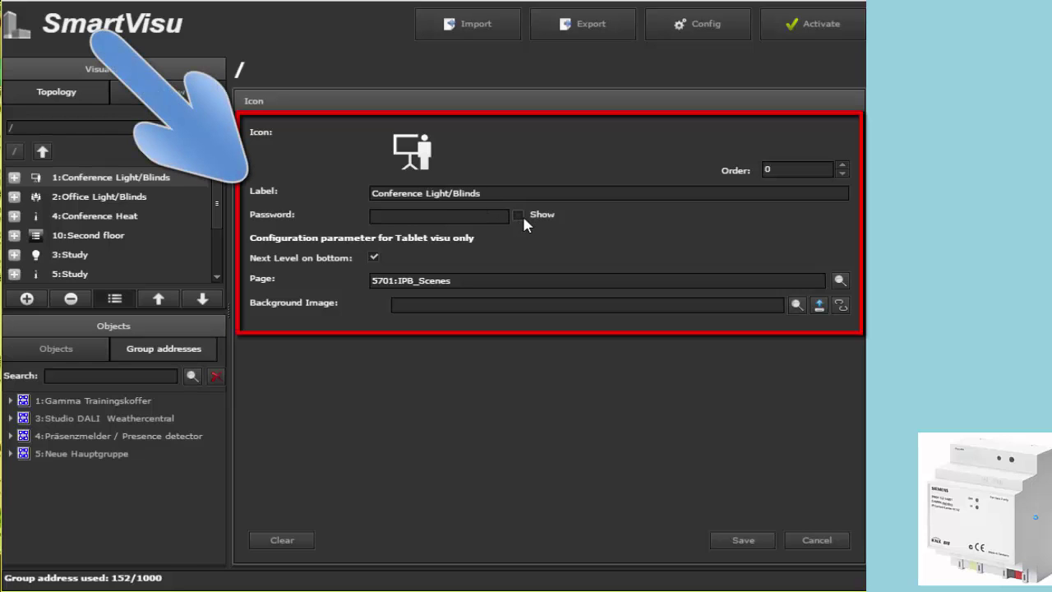
click(519, 216)
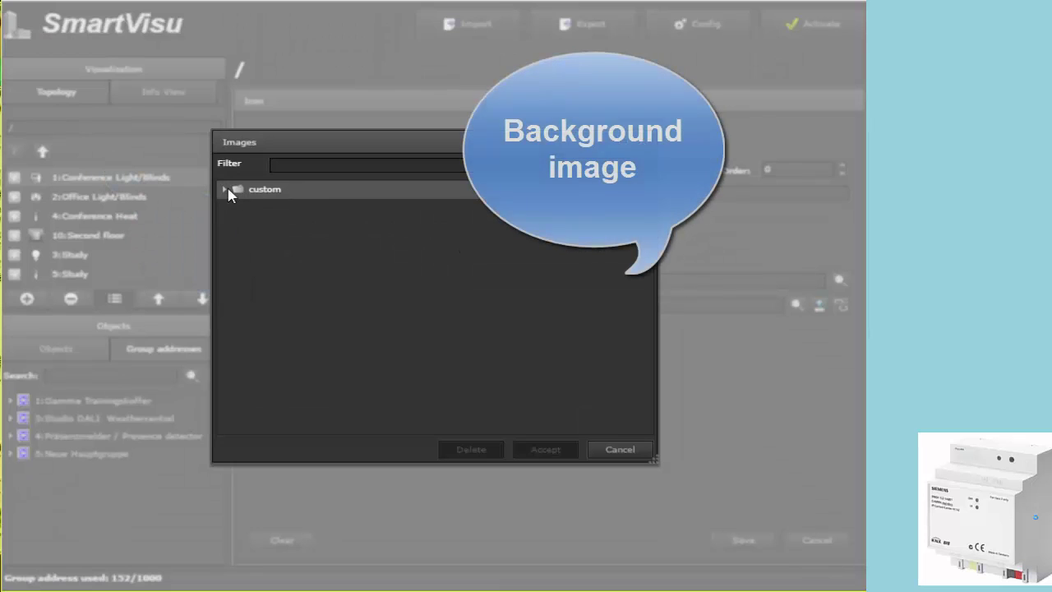
click(224, 188)
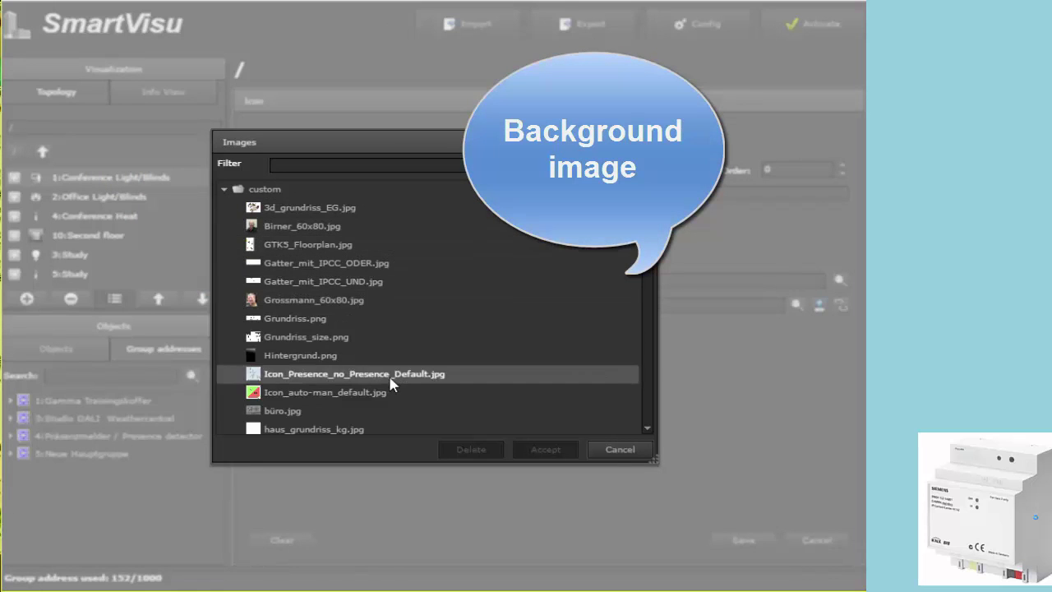
click(620, 450)
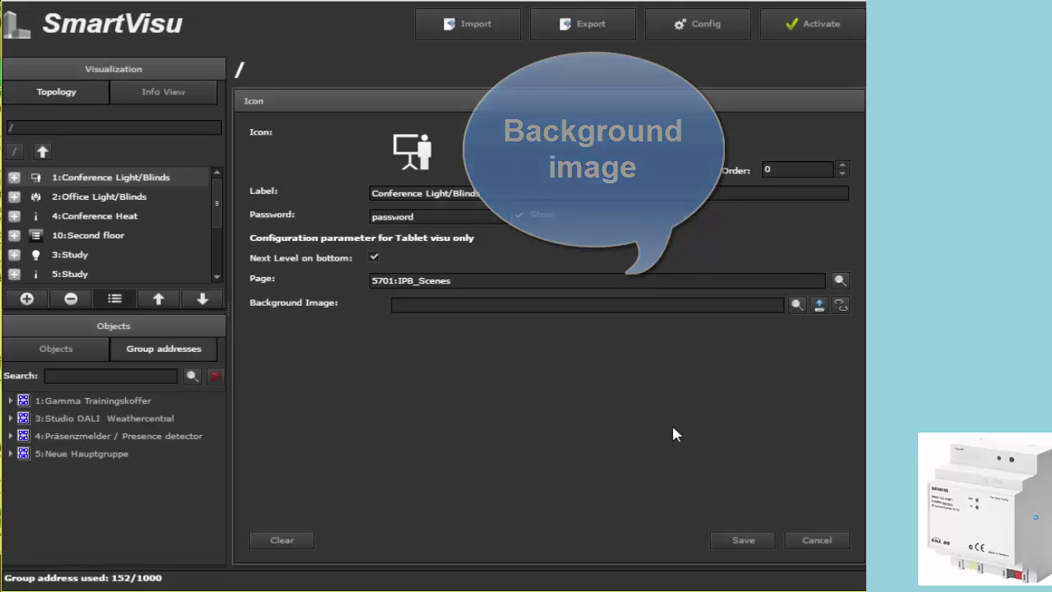
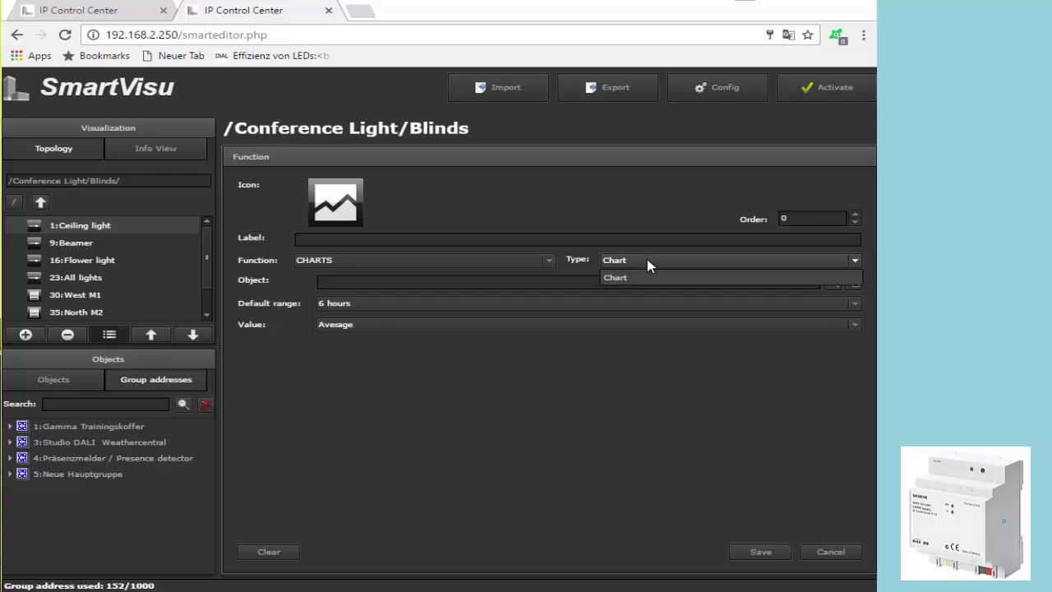
Browse the function categories and types, trying SWITCHING GENERAL with Presence ON/OFF (Text).
click(644, 258)
click(530, 261)
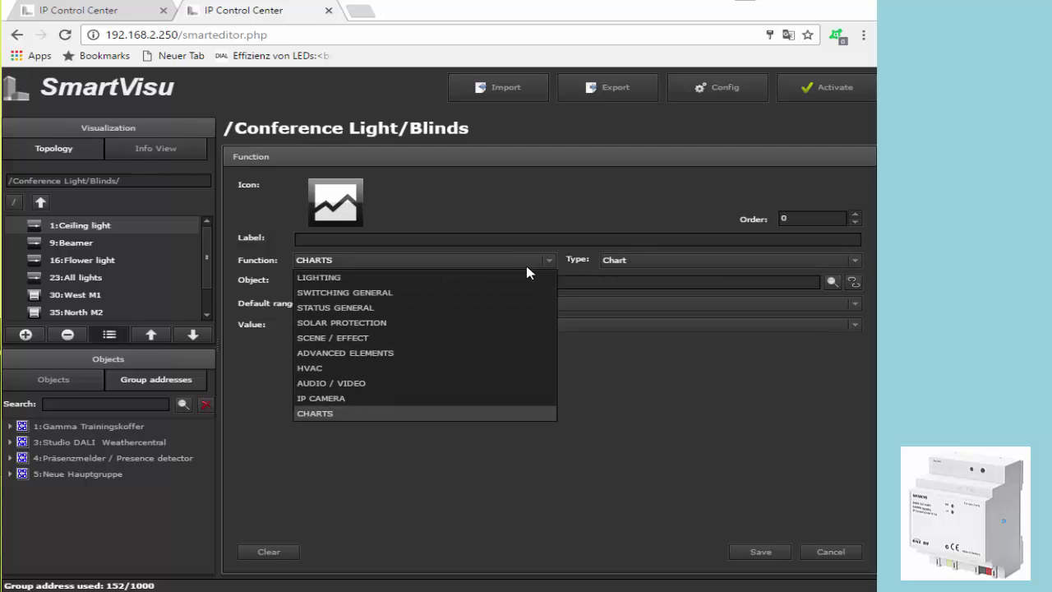
click(471, 292)
click(629, 262)
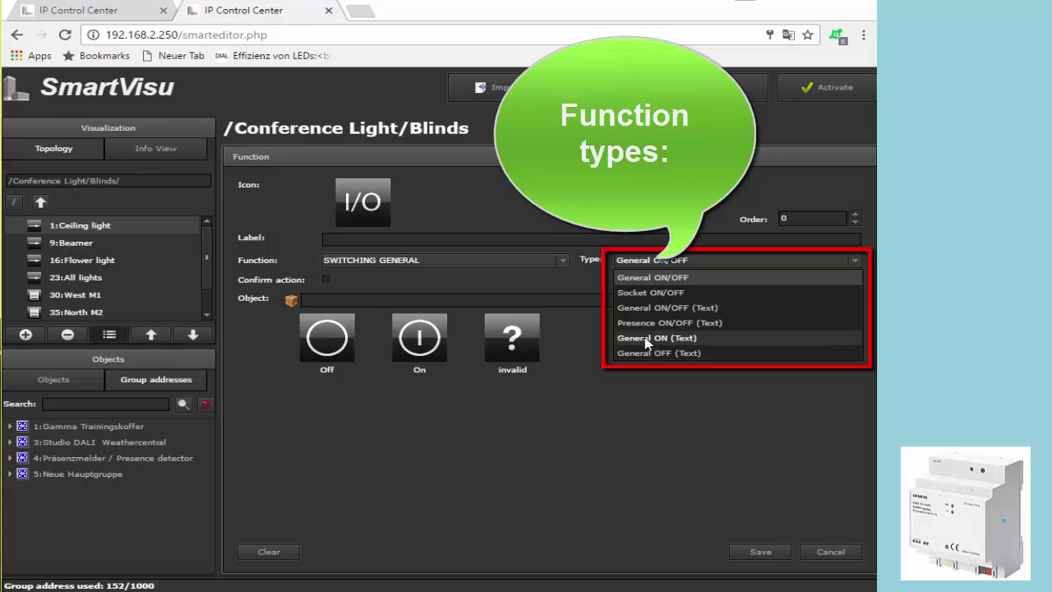
click(651, 325)
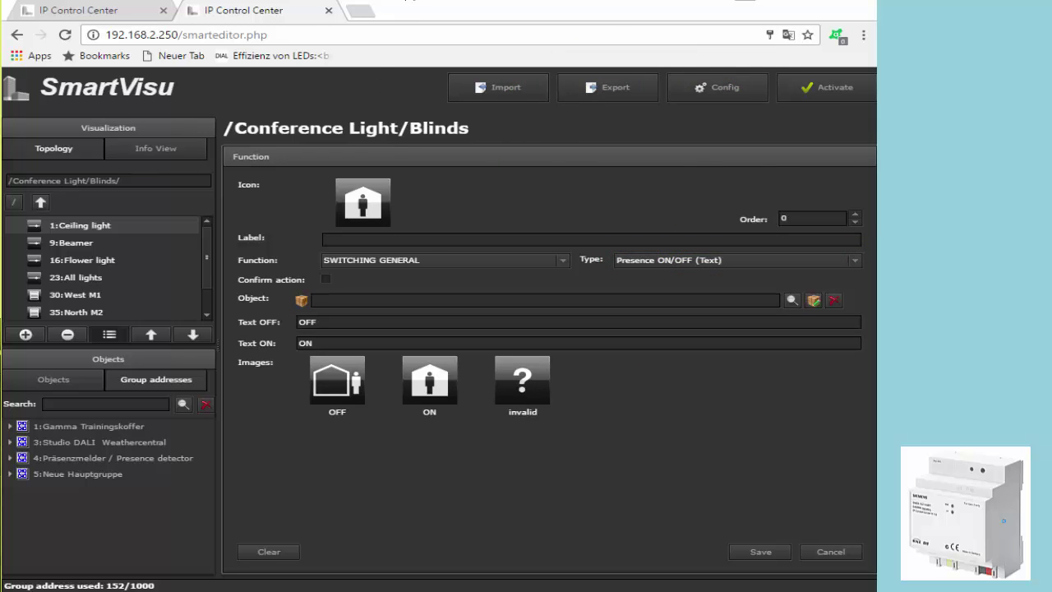
Settle on LIGHTING as a Light Switch and search group addresses matching 'dec'.
click(502, 261)
click(472, 279)
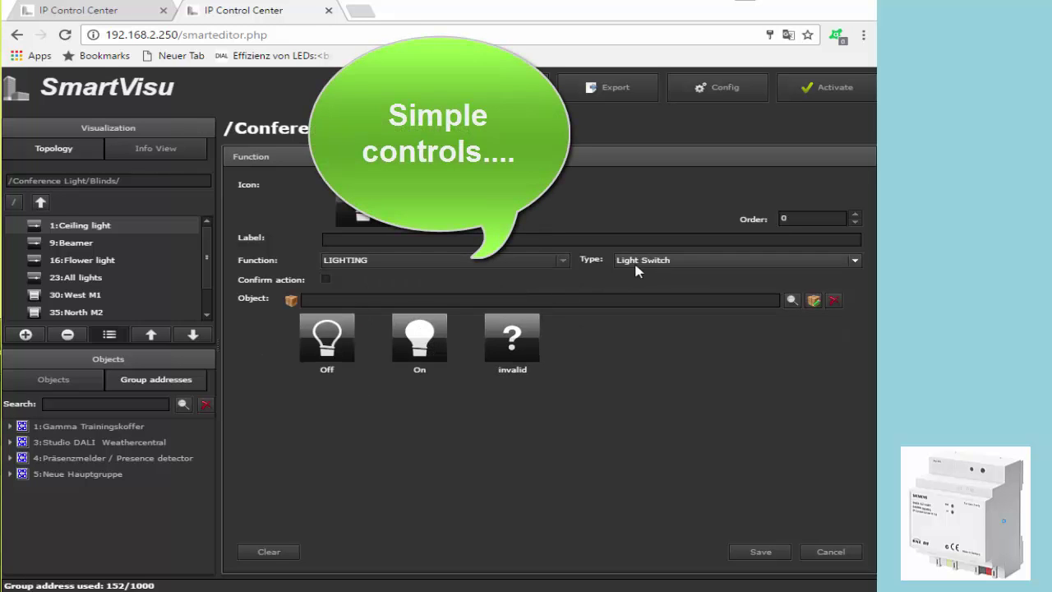
click(469, 261)
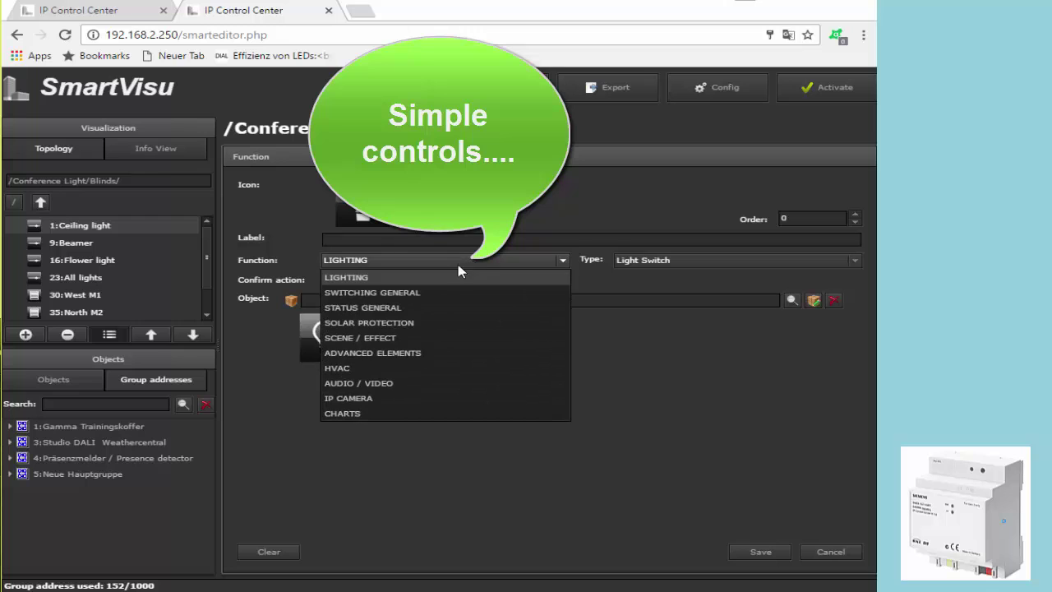
click(401, 369)
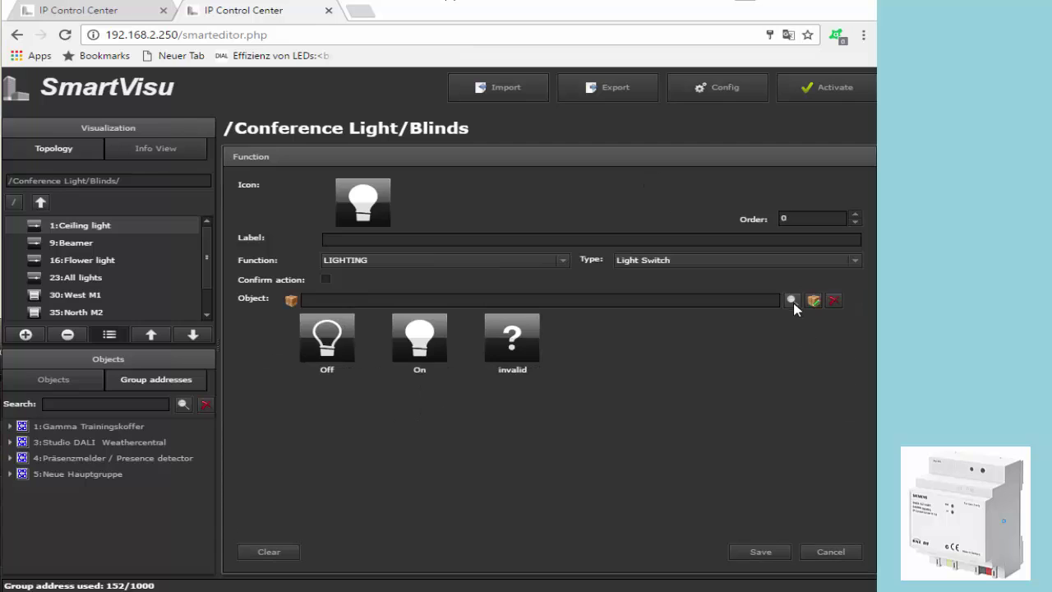
click(792, 300)
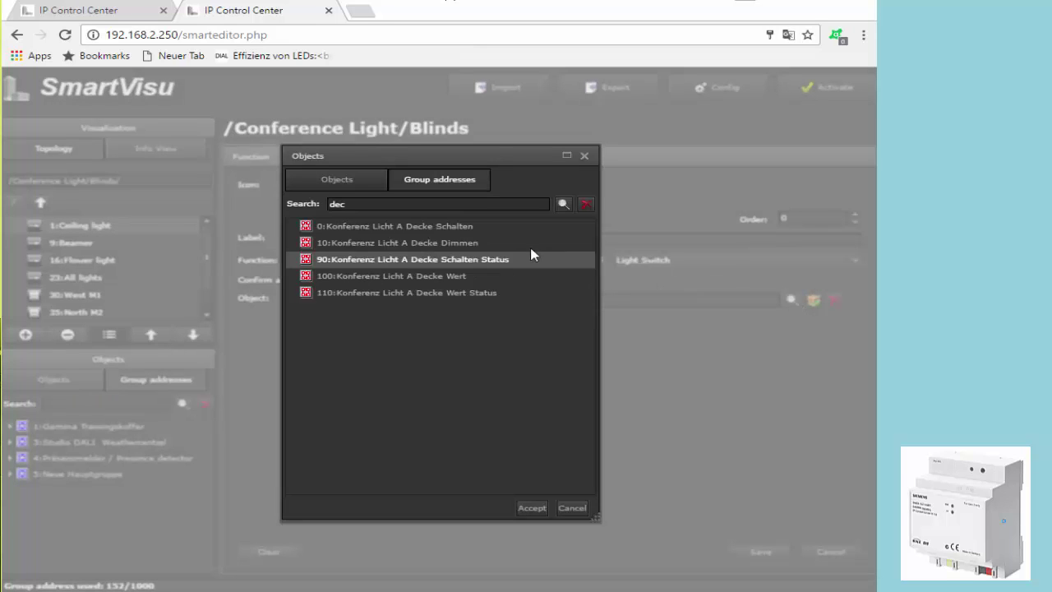
Assign object 1/1/0 Konferenz Licht A Decke Schalten and enter label 'Conference ceiling on/off'.
click(481, 227)
click(526, 506)
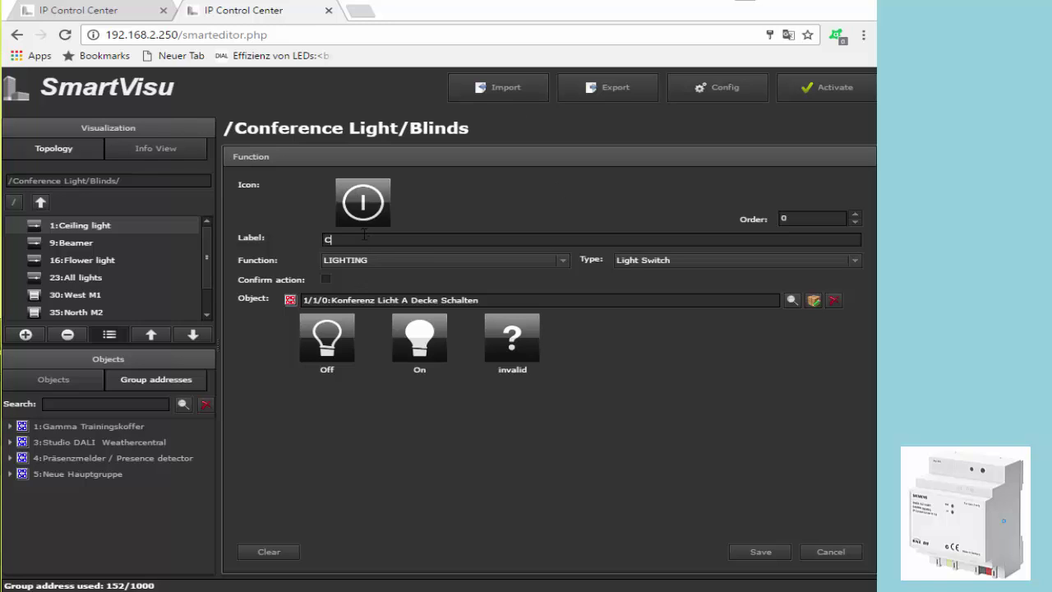
click(364, 238)
text(Conference)
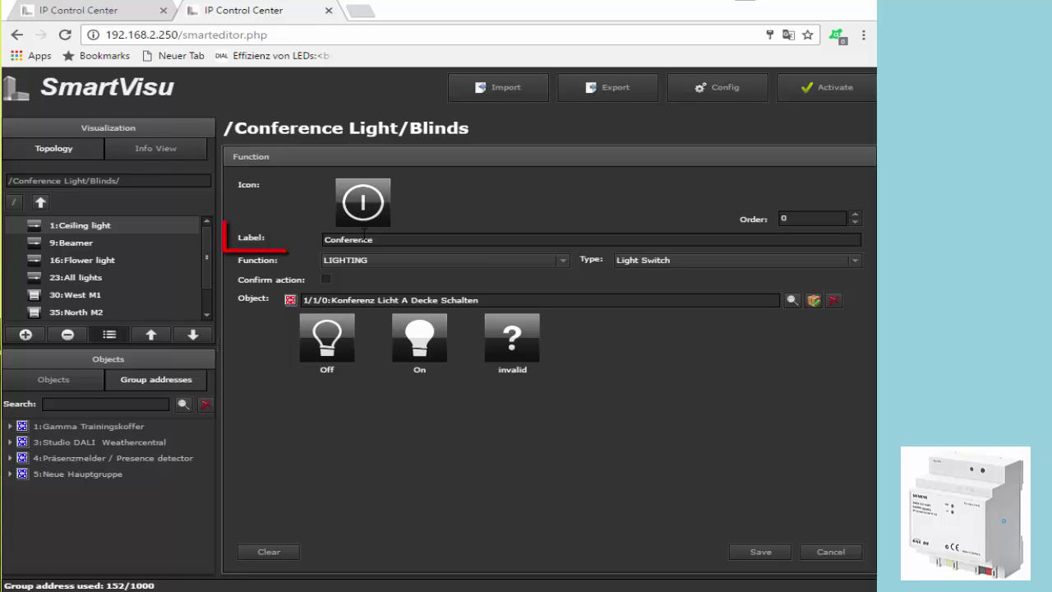
text( ceiling)
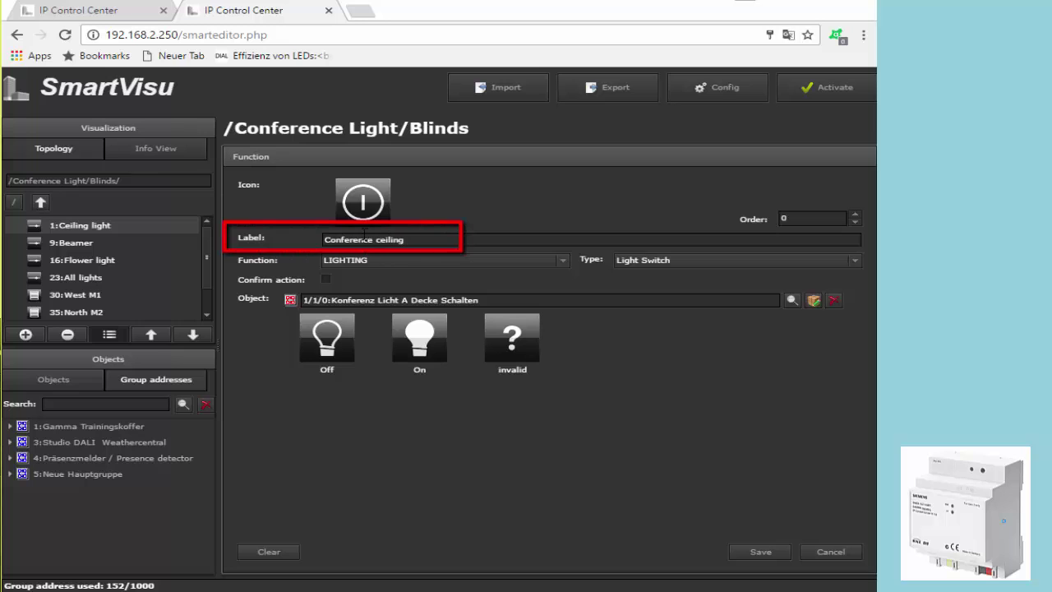
text( on/off)
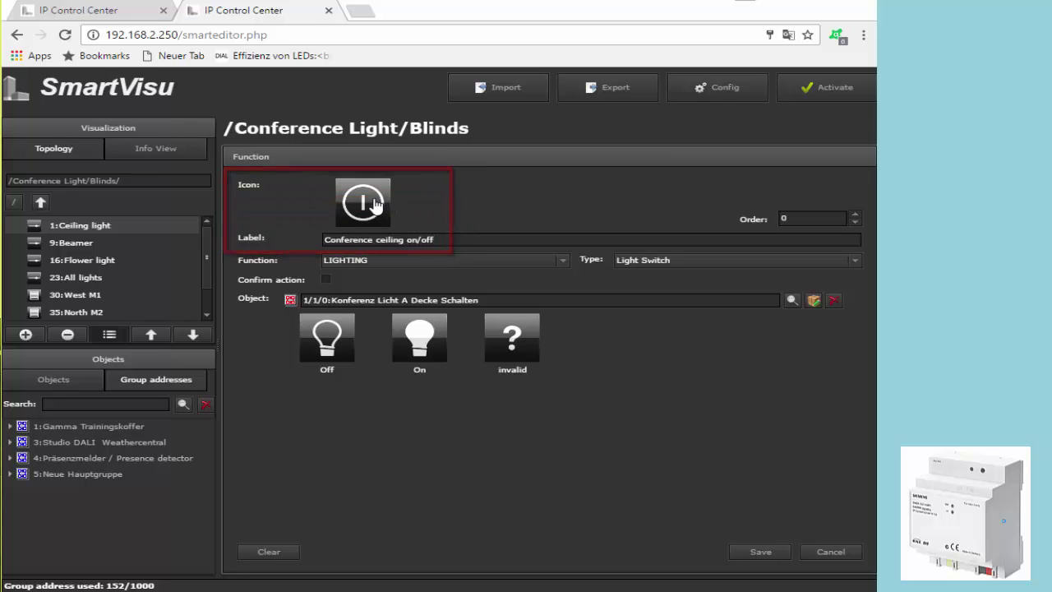
Pick the lightbulb image as the icon and re-confirm object address 1/1/0.
click(374, 205)
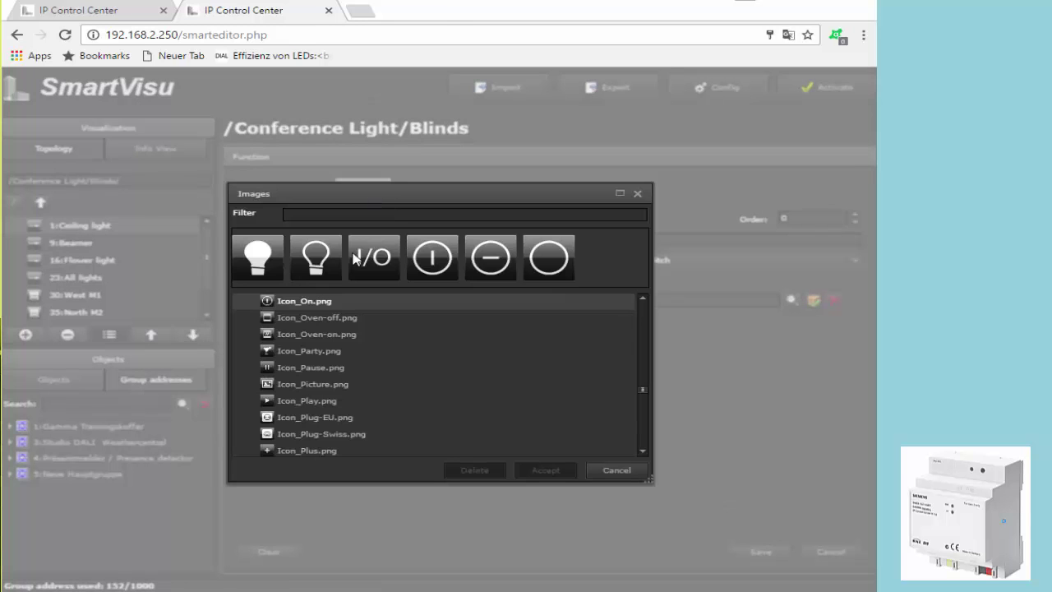
double_click(262, 261)
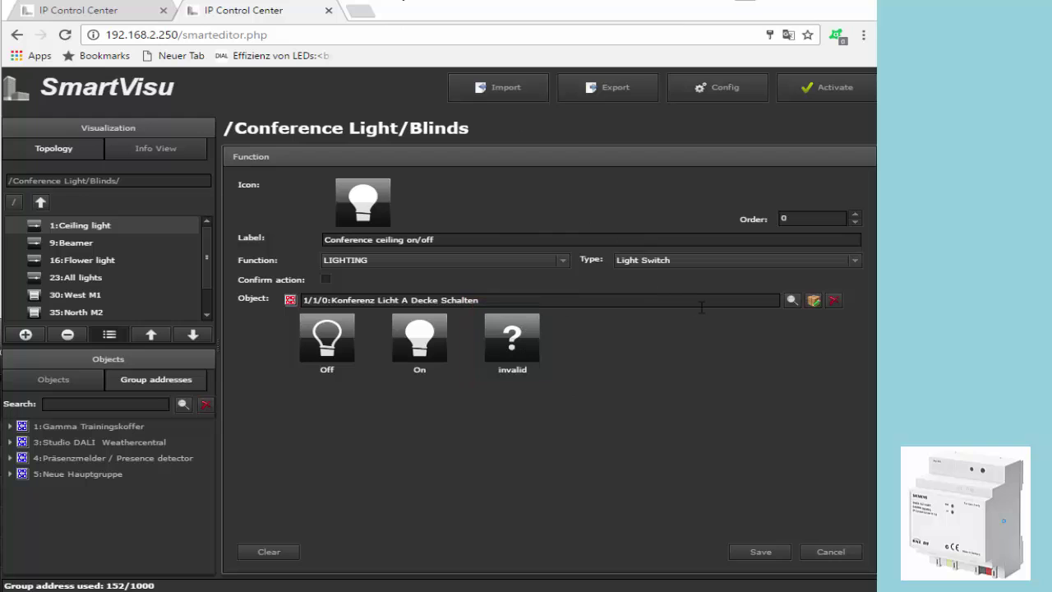
click(411, 300)
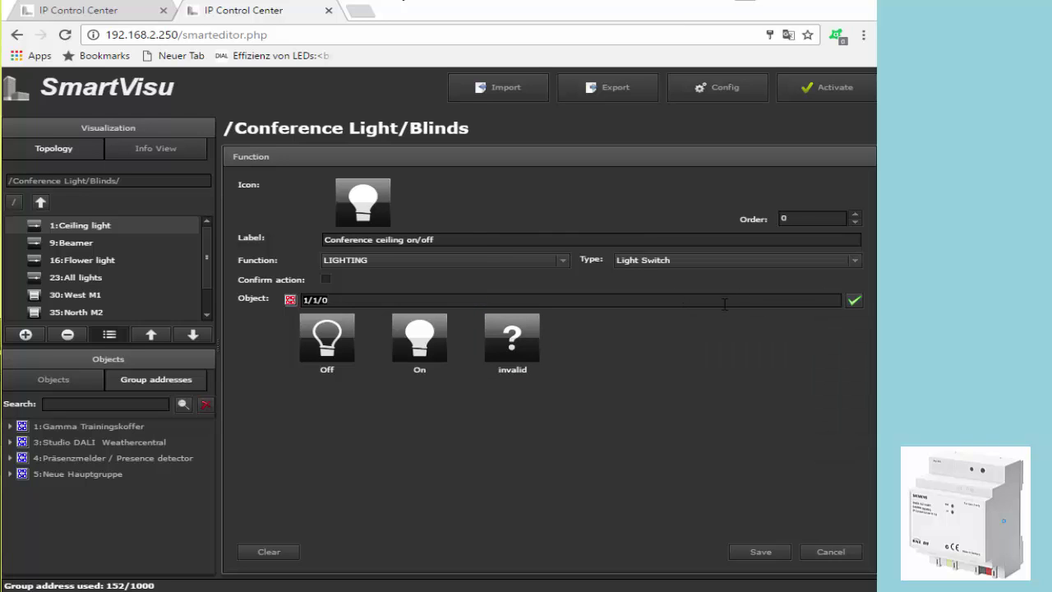
click(855, 302)
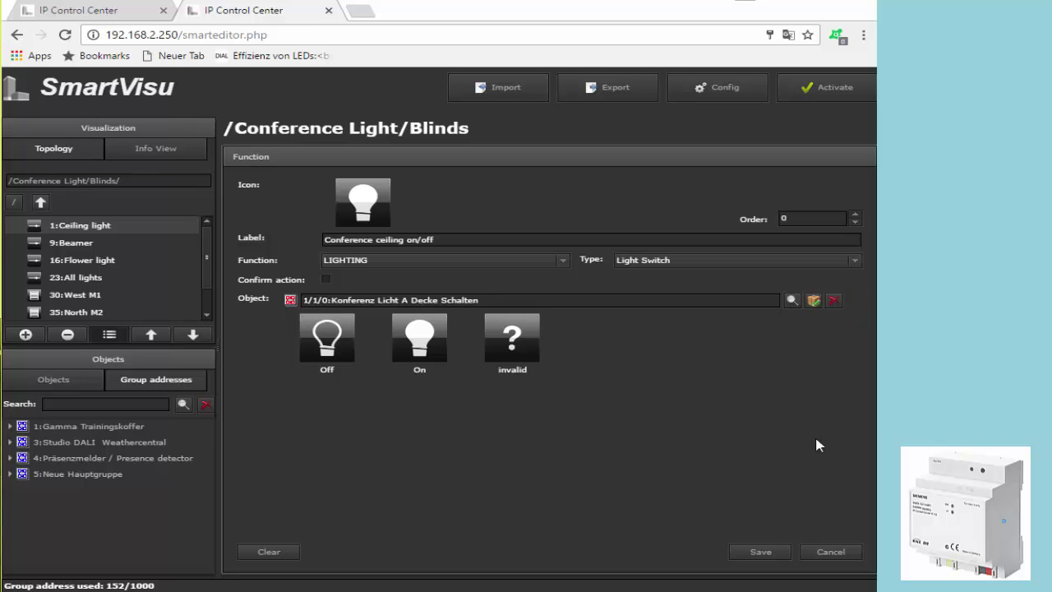
Change the type to Dimmer (Text) on object 1/1/100 Konferenz Licht A Decke Wert and save.
click(759, 551)
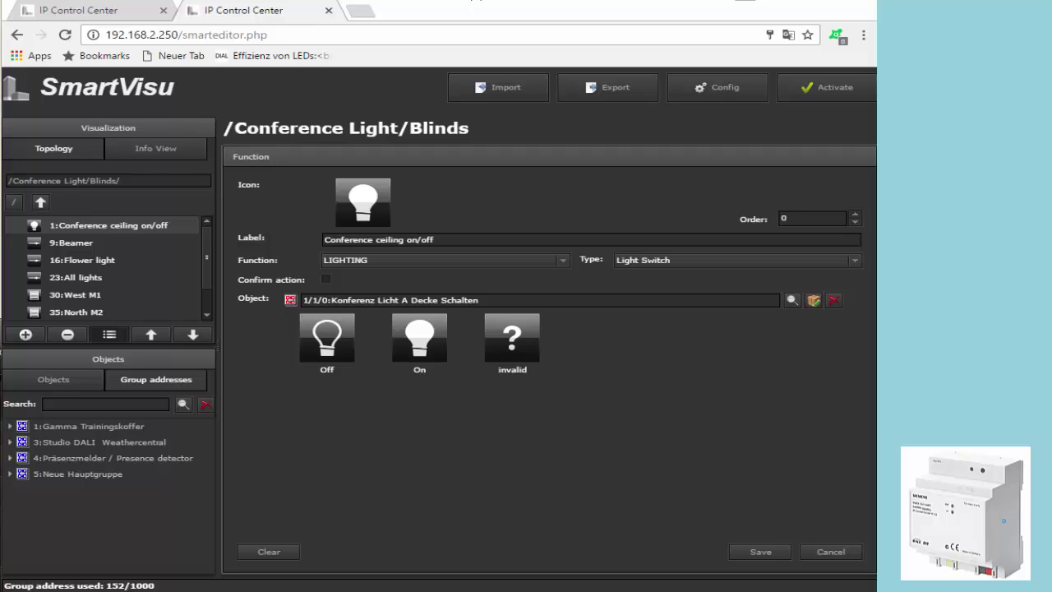
click(656, 262)
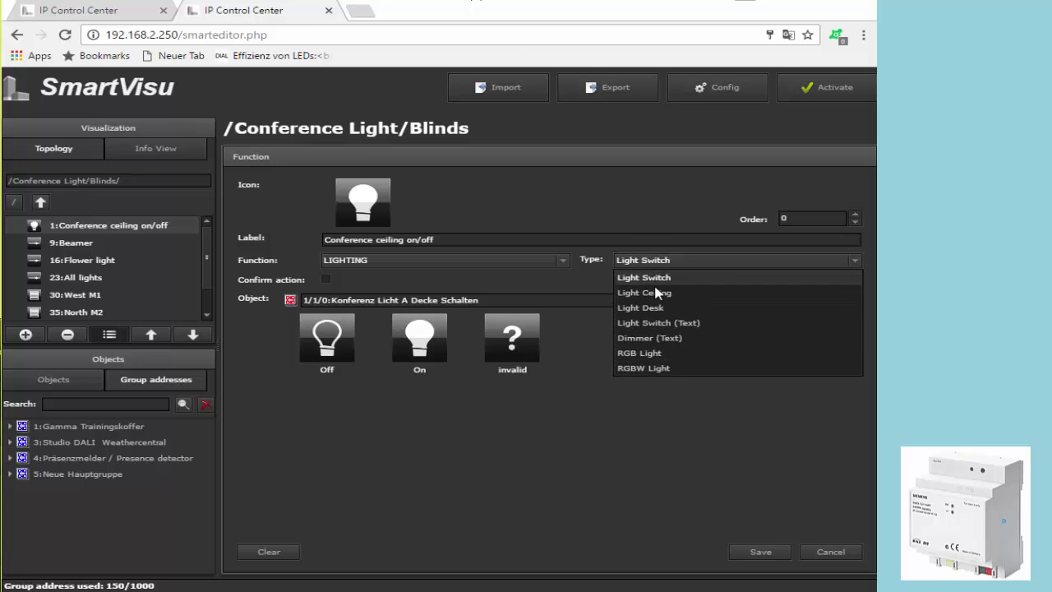
click(656, 337)
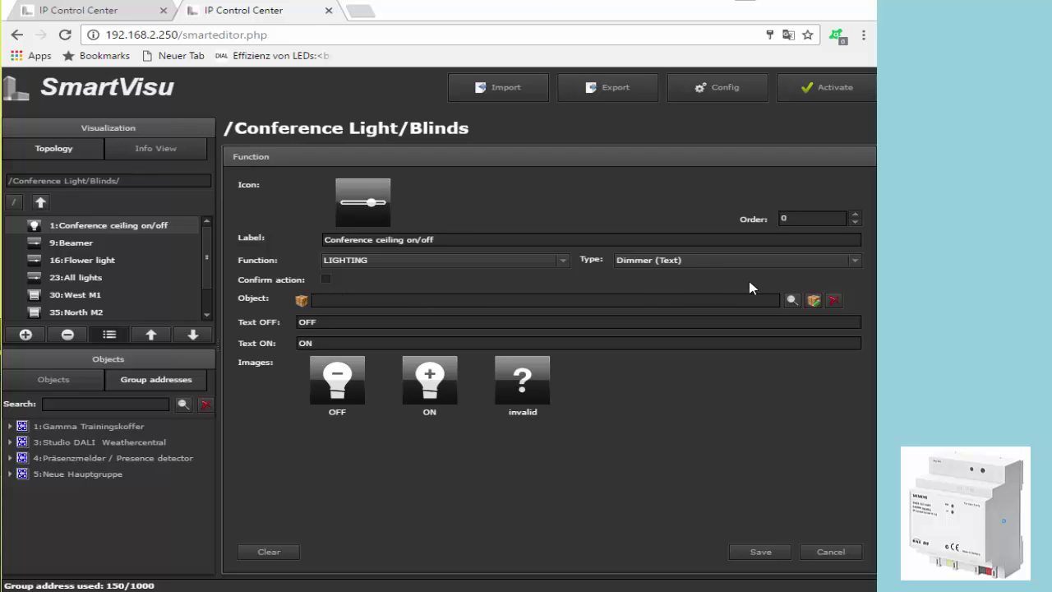
click(790, 299)
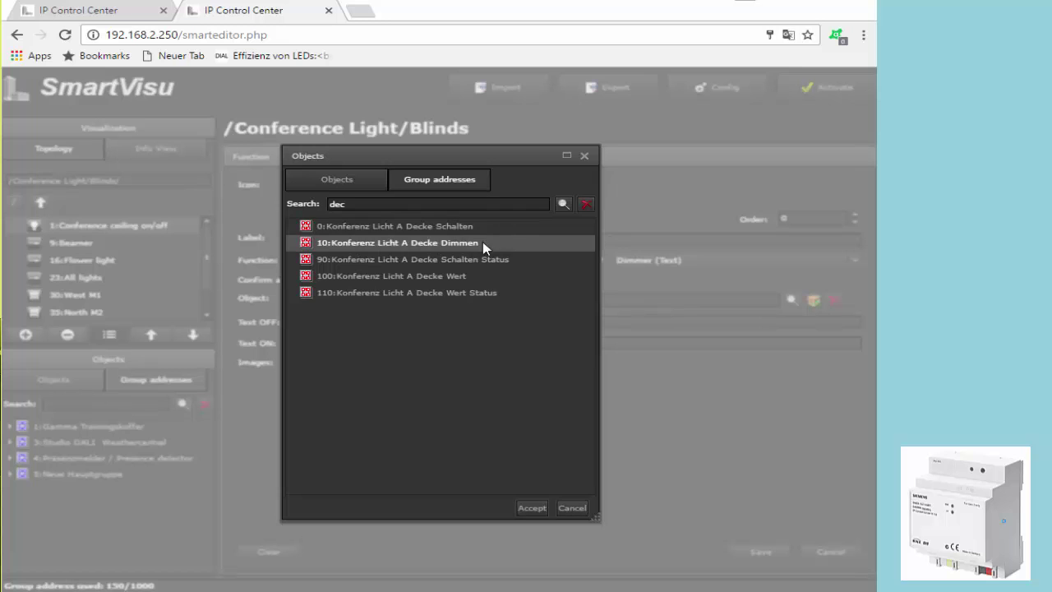
click(457, 279)
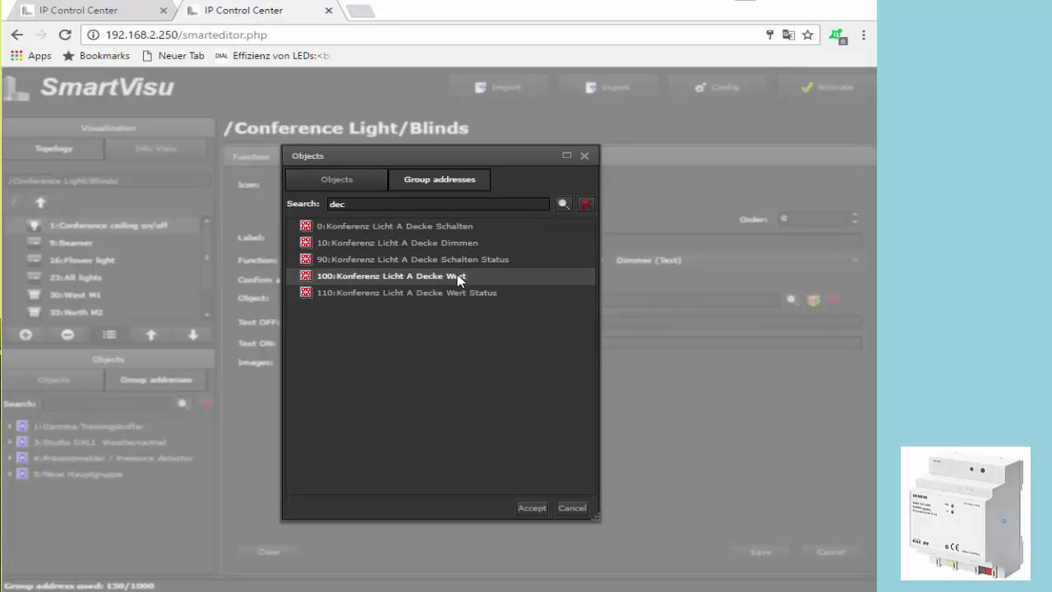
click(531, 508)
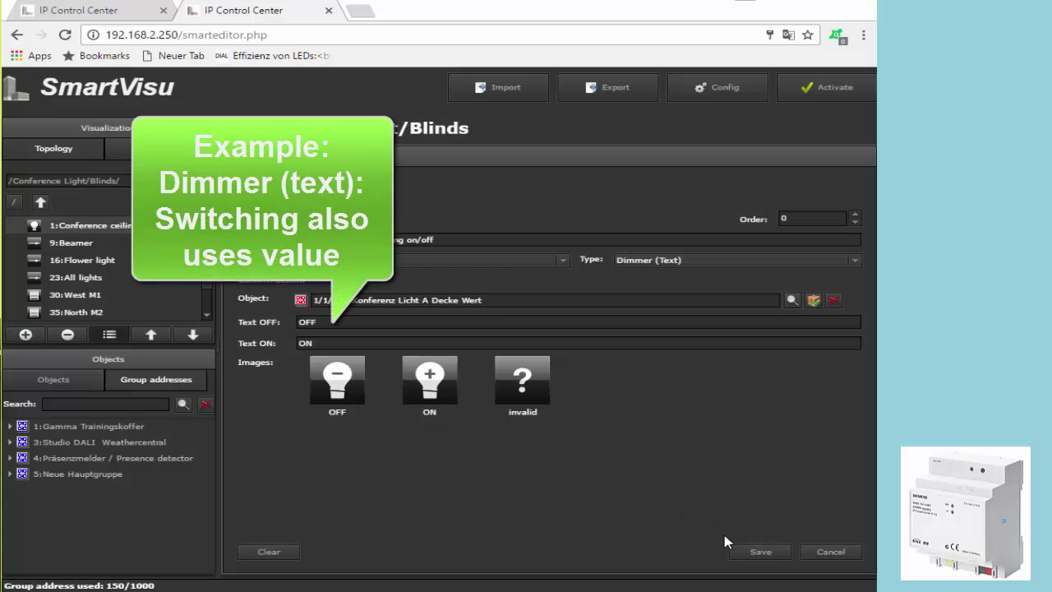
click(761, 553)
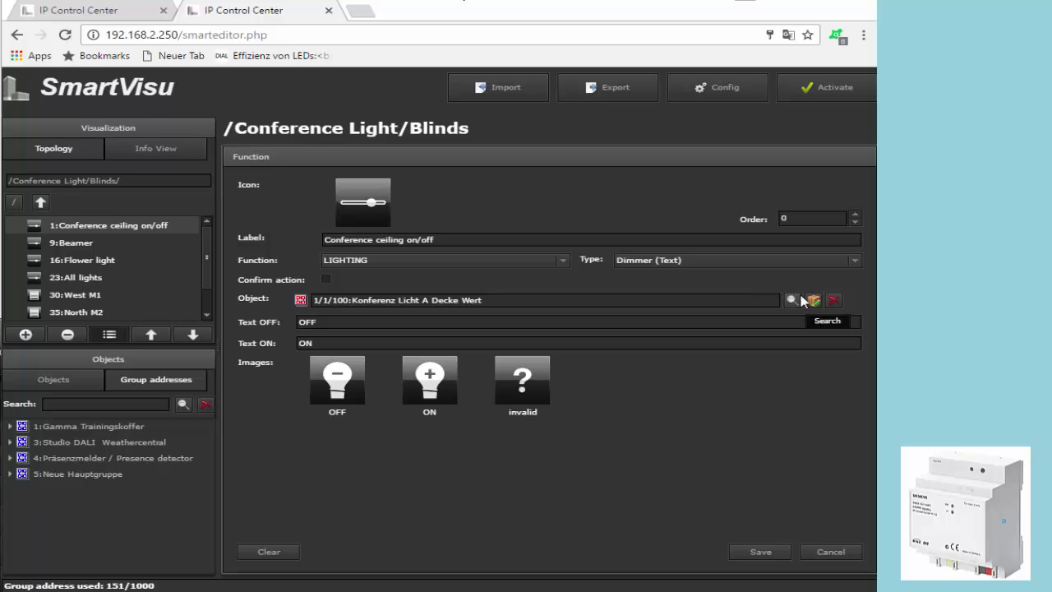
Add 1/1/110 as a Read status address beside 1/1/100 and save the dimmer.
click(813, 301)
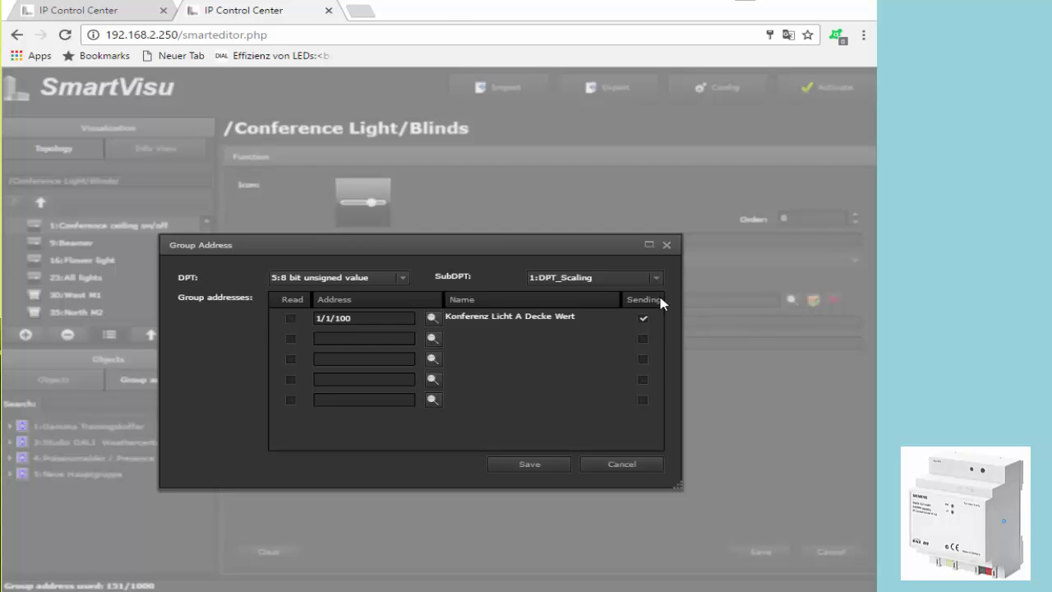
click(368, 339)
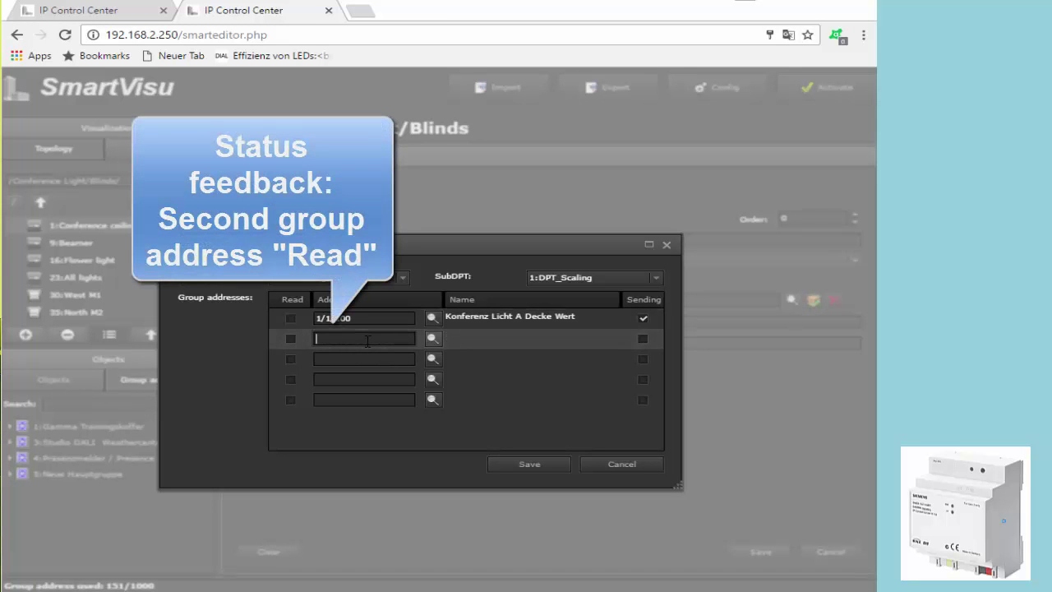
text(1/1/110)
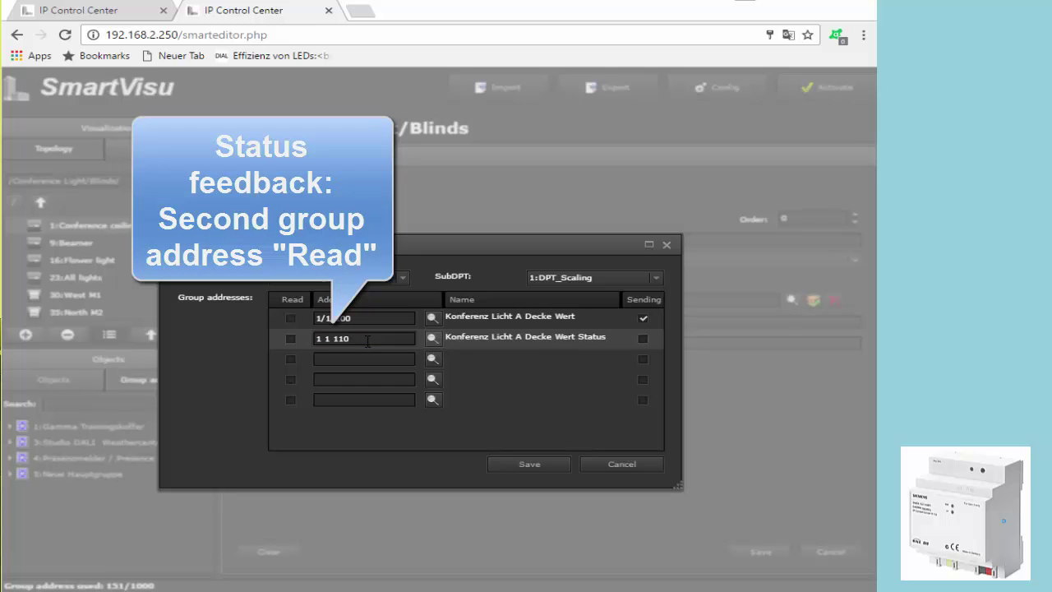
click(291, 339)
click(522, 467)
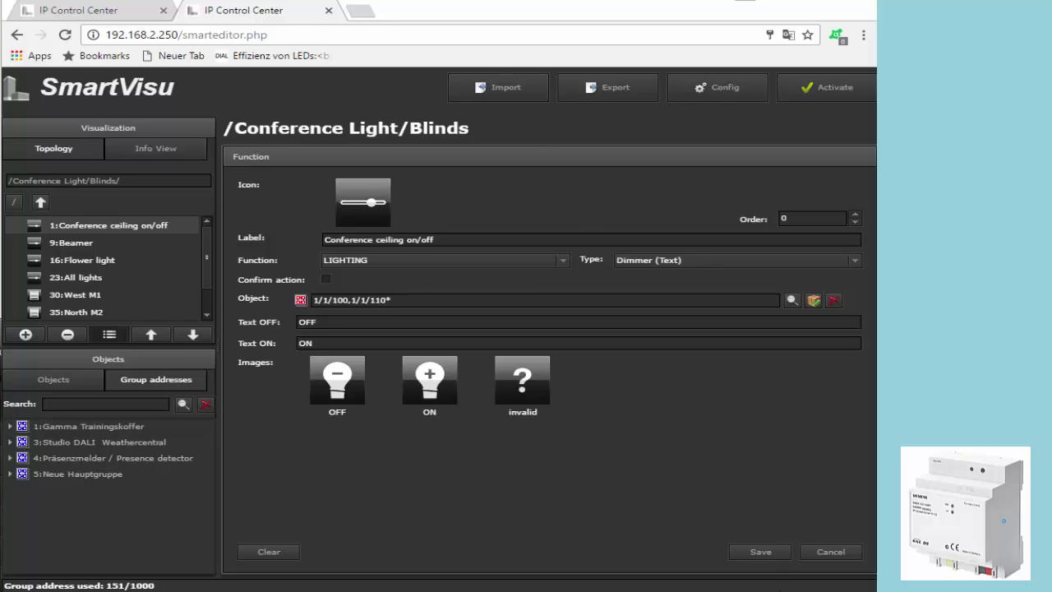
click(765, 552)
Save the Conference ceiling on/off dimmer function once more.
click(766, 552)
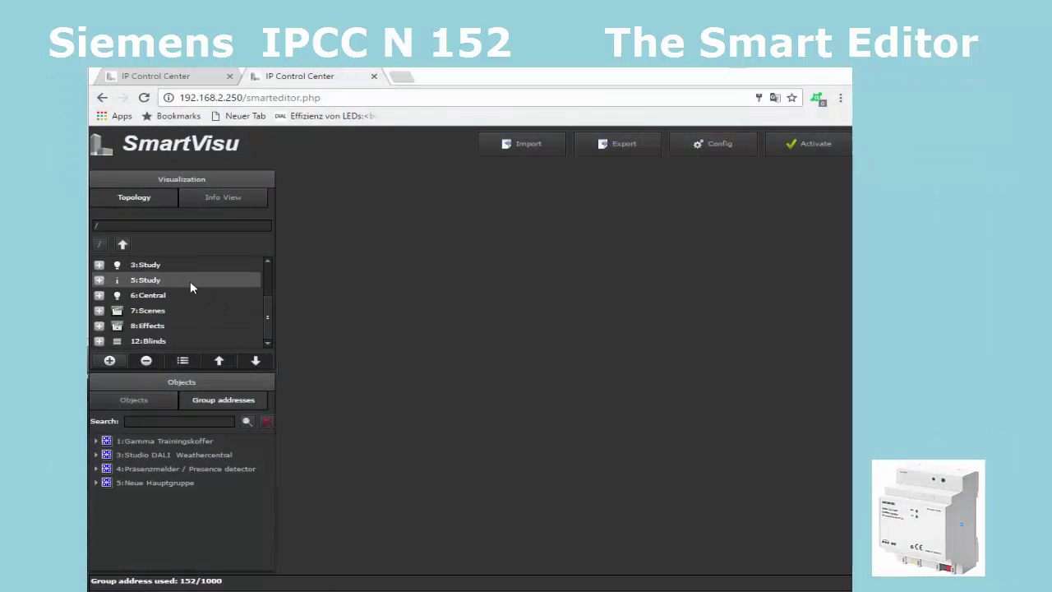
Create a new menu labelled 'Dimmer light' with the dimming bulb icon and save it.
click(110, 362)
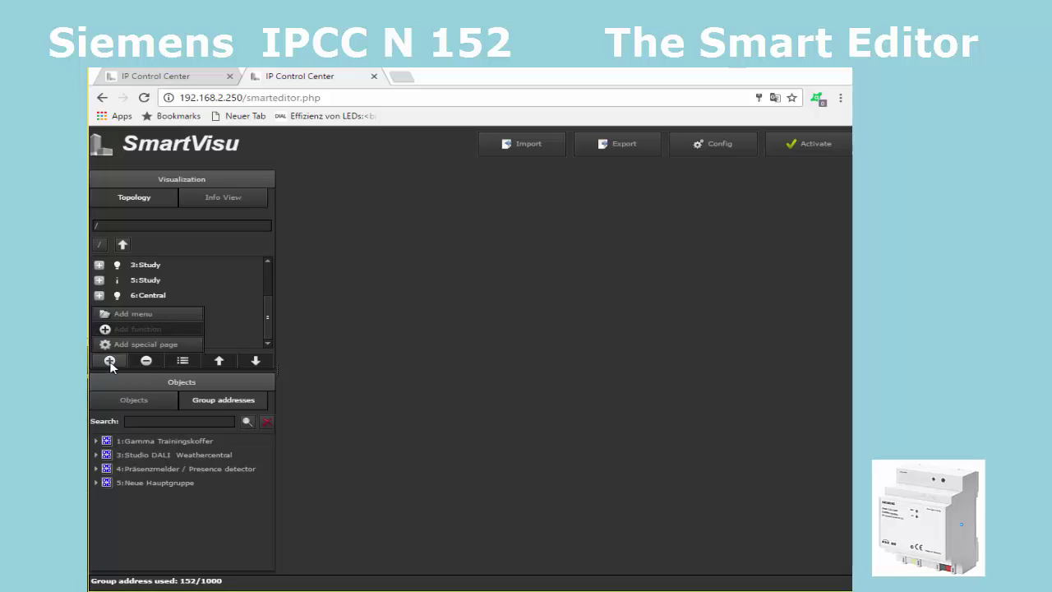
click(118, 316)
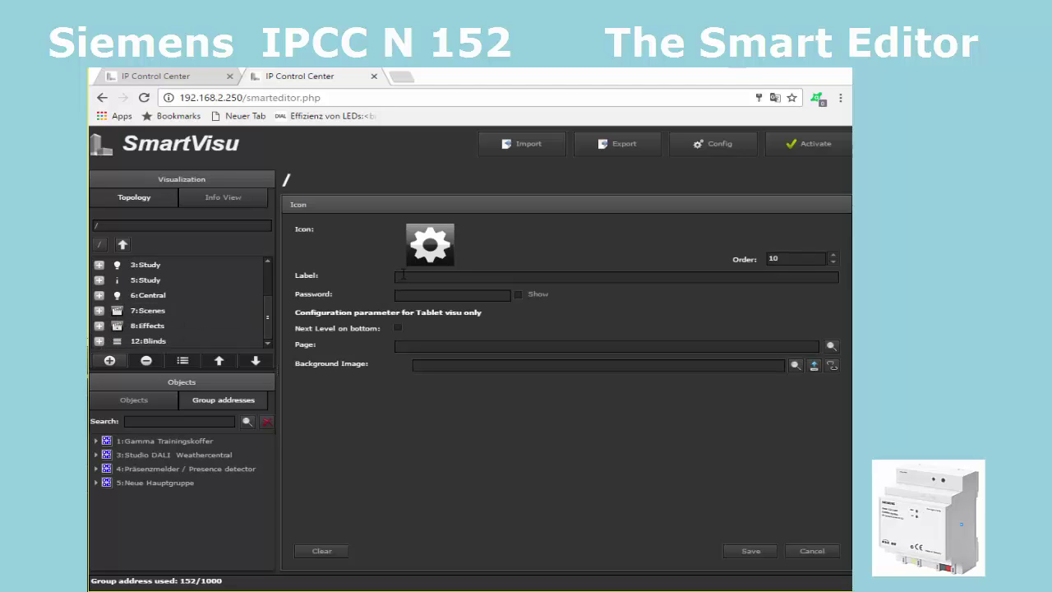
text(Dimmer lights)
click(429, 245)
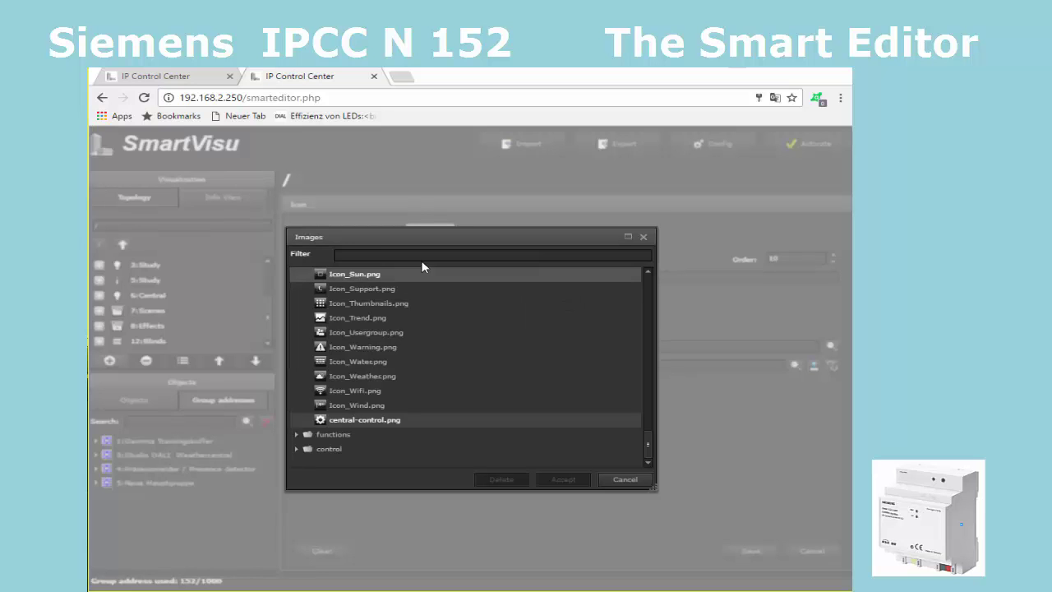
click(396, 255)
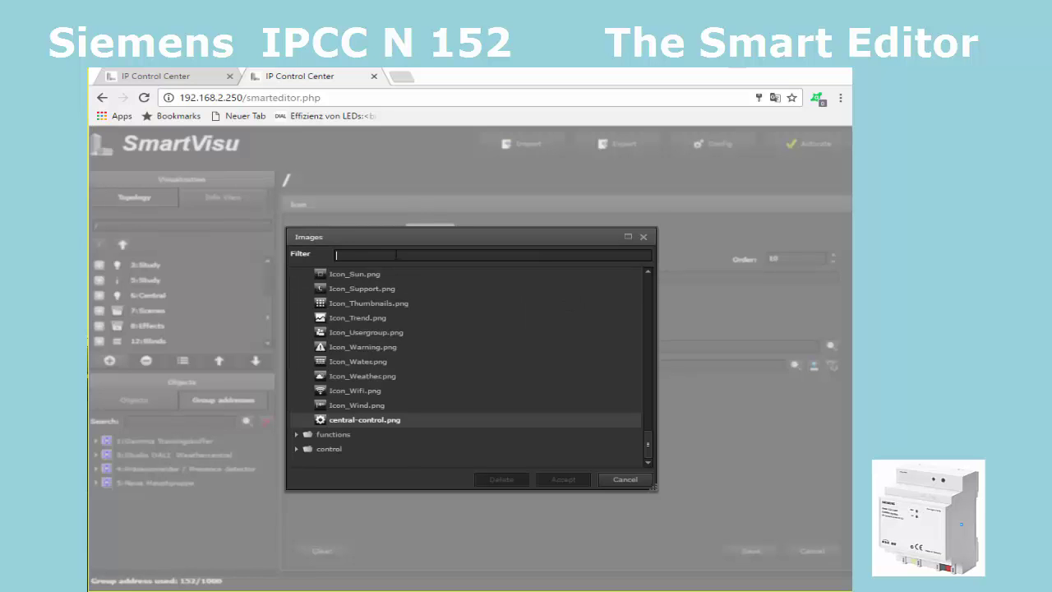
text(dimmer)
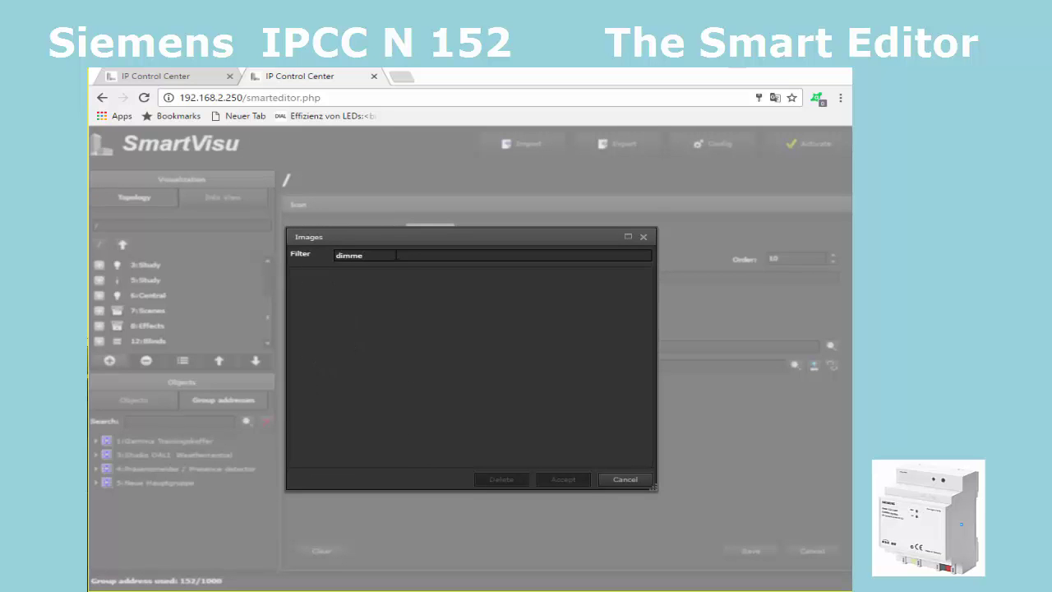
key(BackSpace)
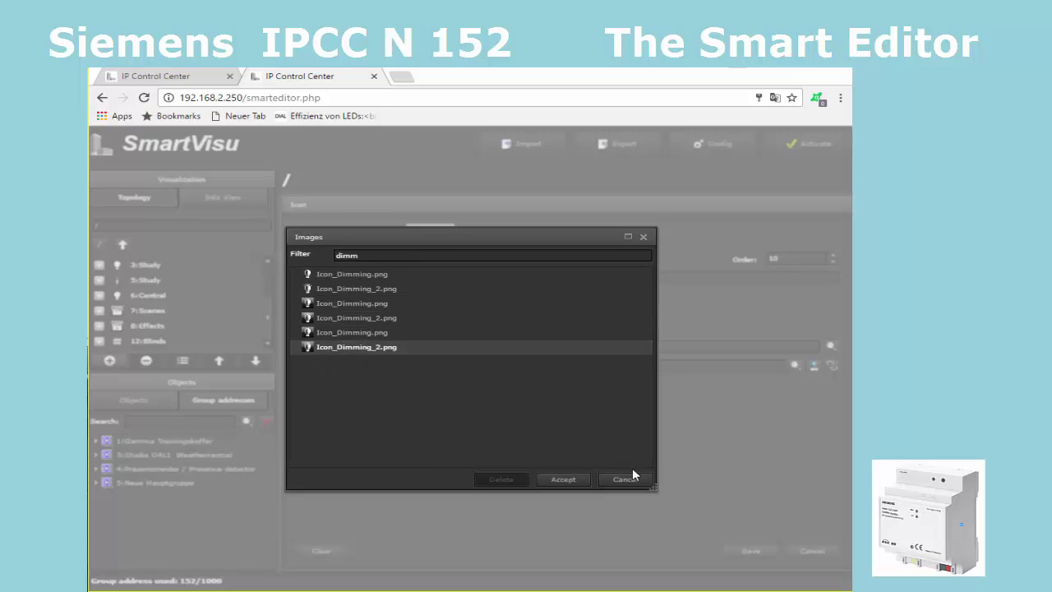
click(563, 480)
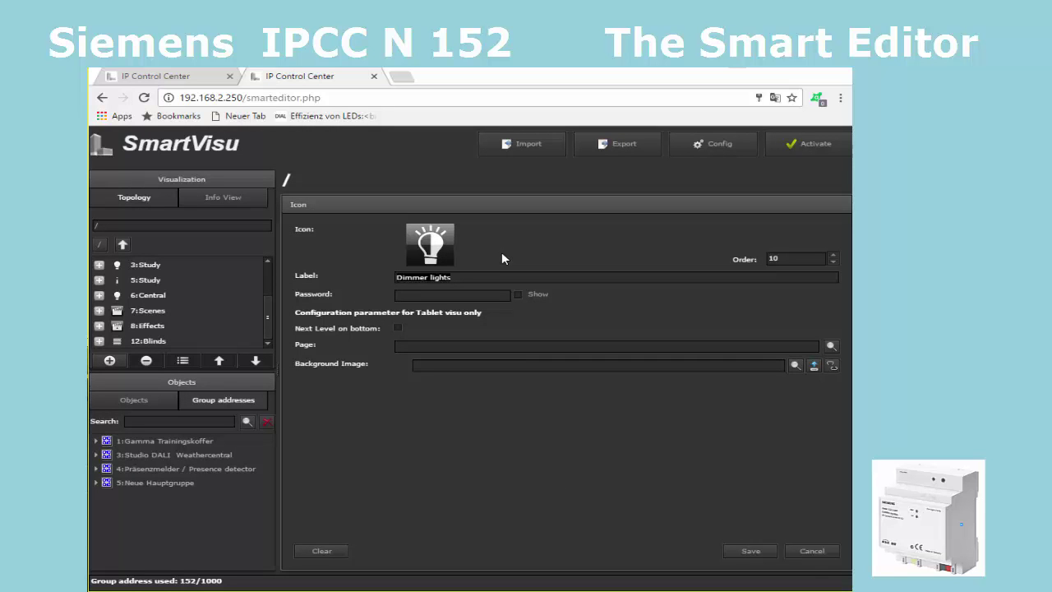
click(746, 553)
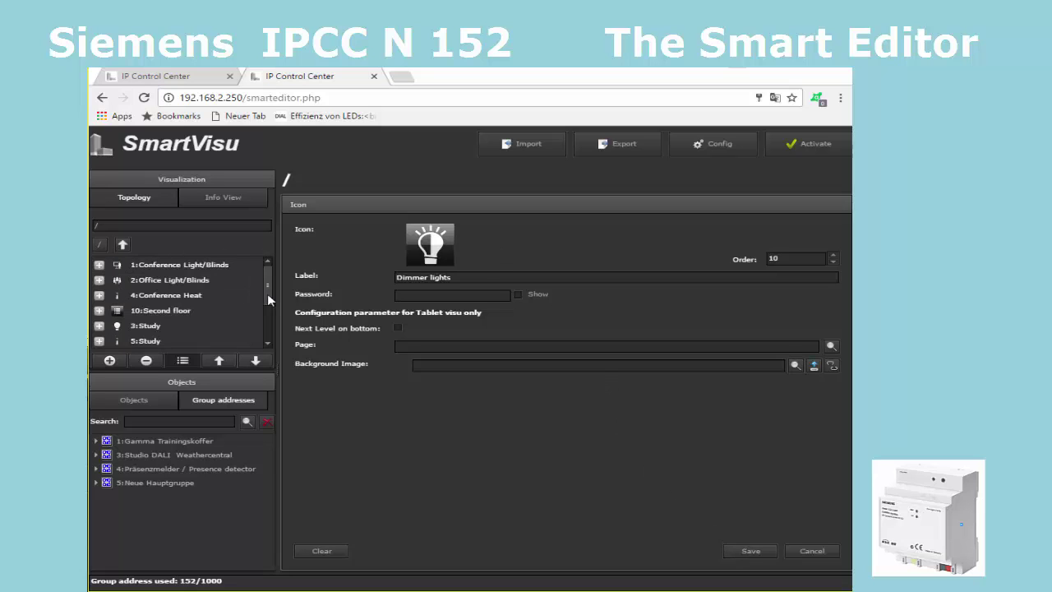
Move the Dimmer lights menu up to order 3.
drag(267, 298, 278, 348)
click(220, 361)
click(220, 360)
click(219, 360)
click(219, 361)
click(219, 361)
click(219, 361)
click(220, 361)
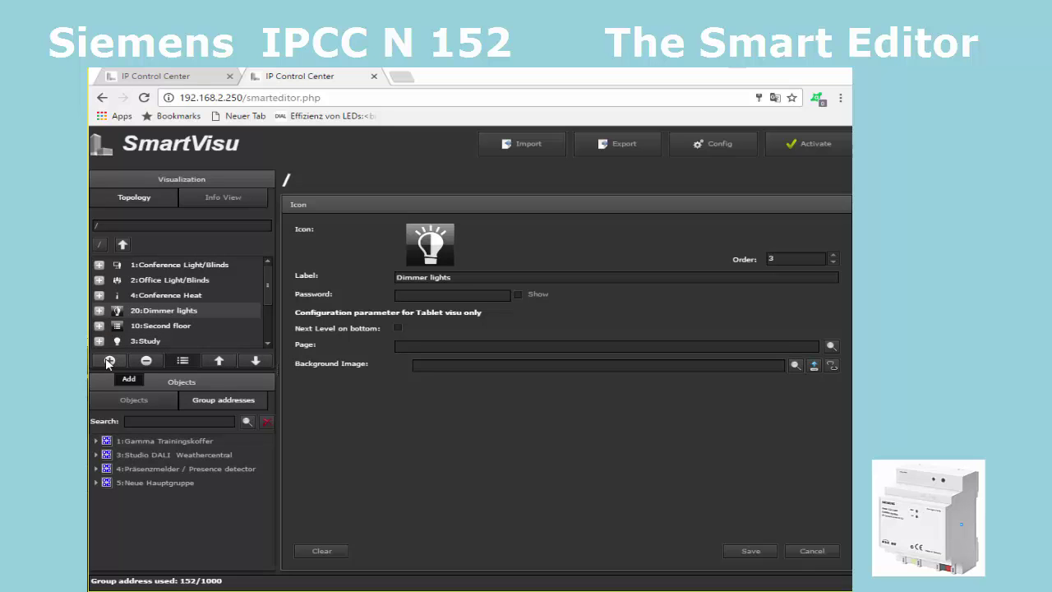
Inside Dimmer lights, add a LIGHTING function of type Dimmer (Text) and search its object.
click(99, 310)
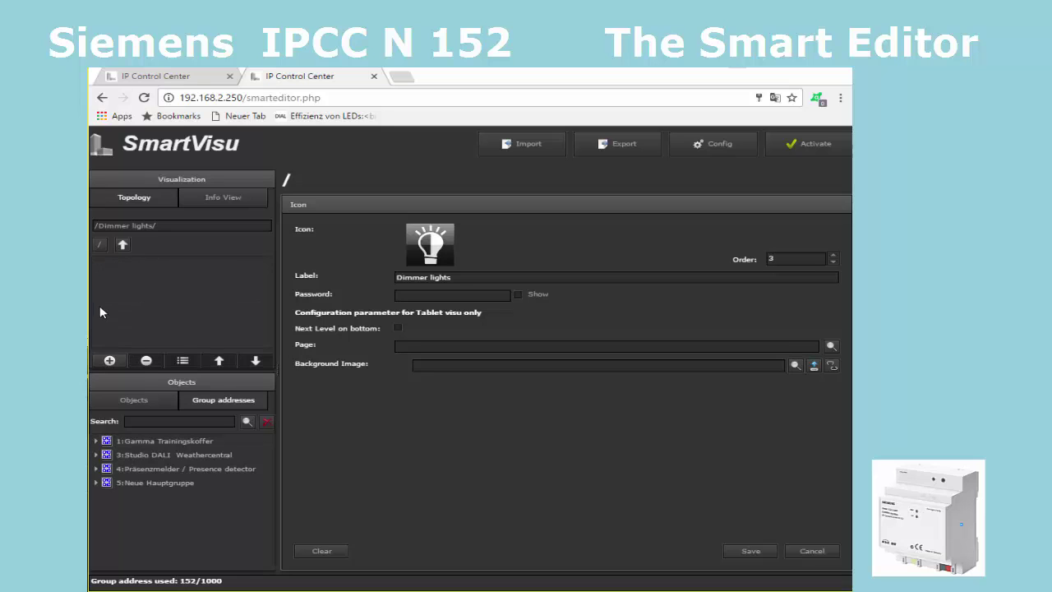
click(109, 362)
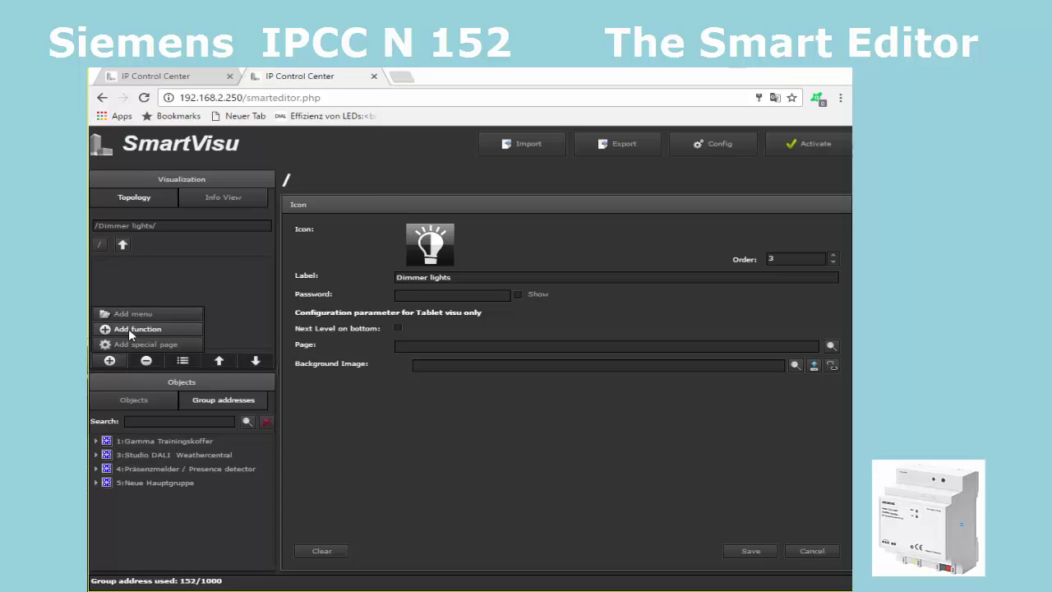
click(137, 329)
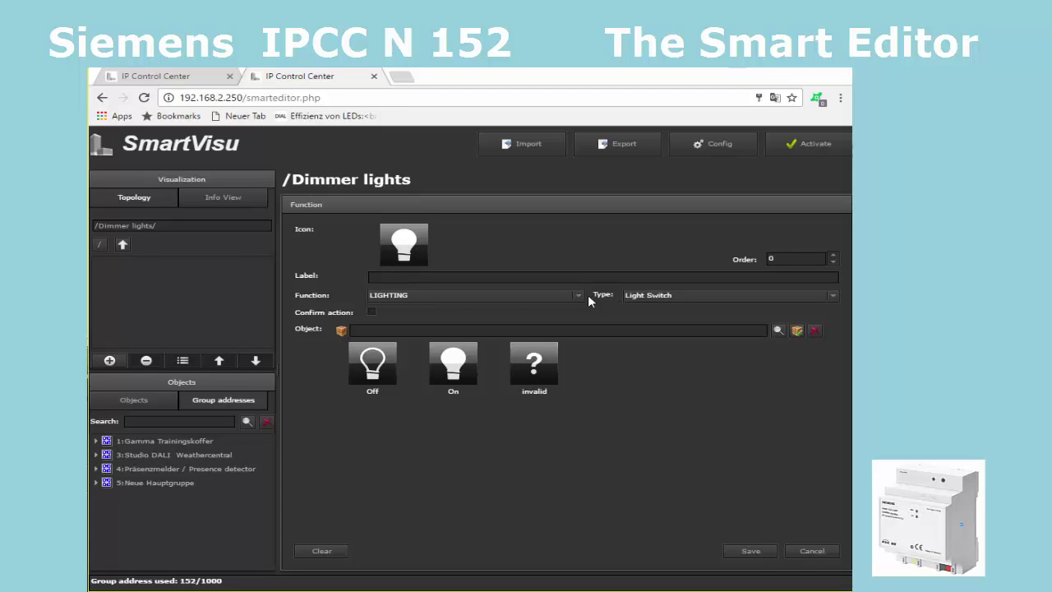
click(646, 295)
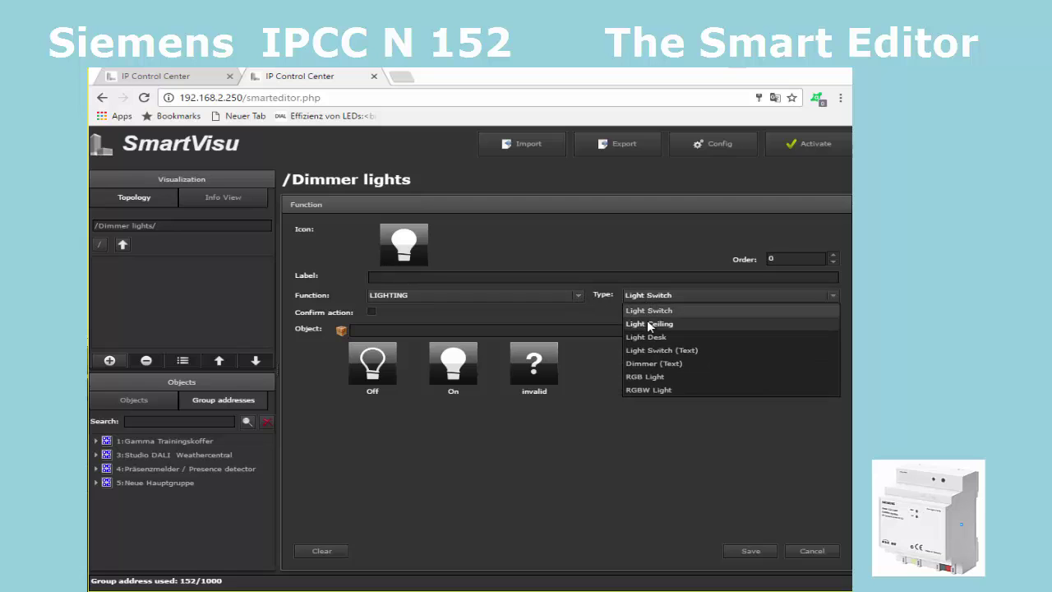
click(652, 363)
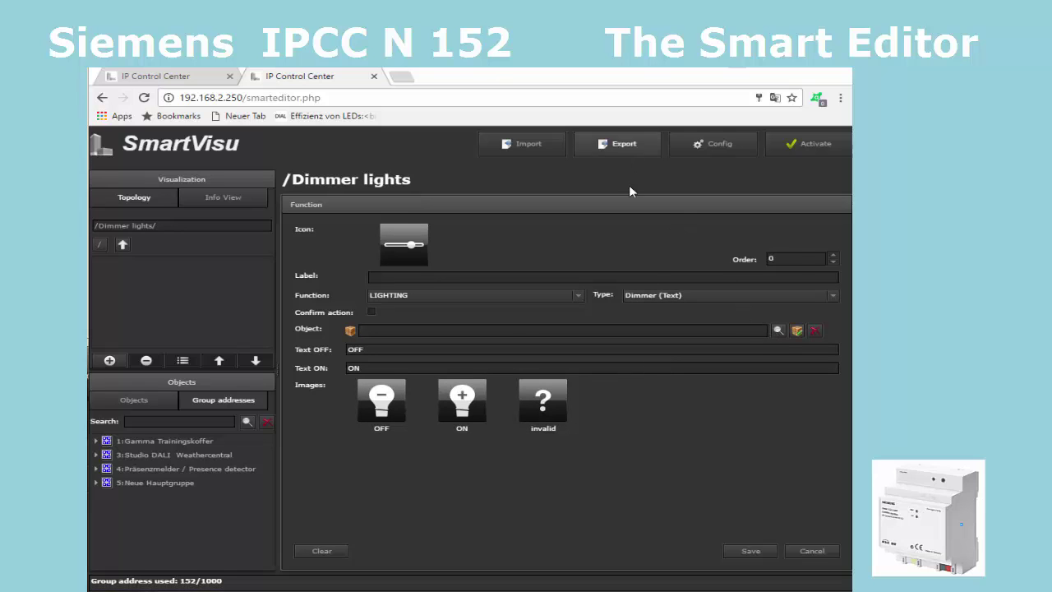
click(778, 331)
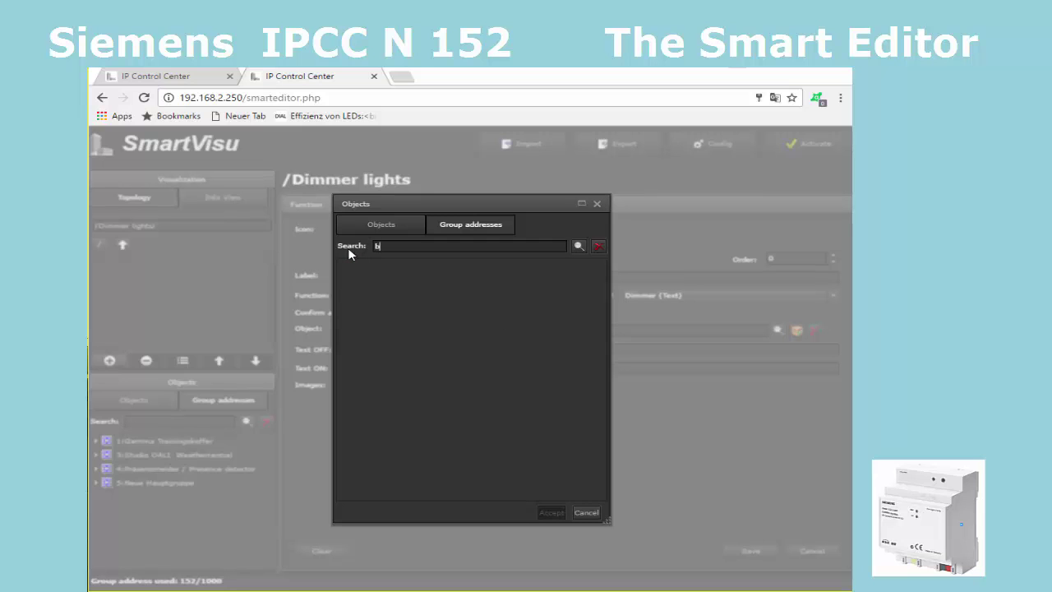
Bind value address 1/1/102 Konferenz Licht C Blumen Wert and Read status address 1/1/112.
text(blu)
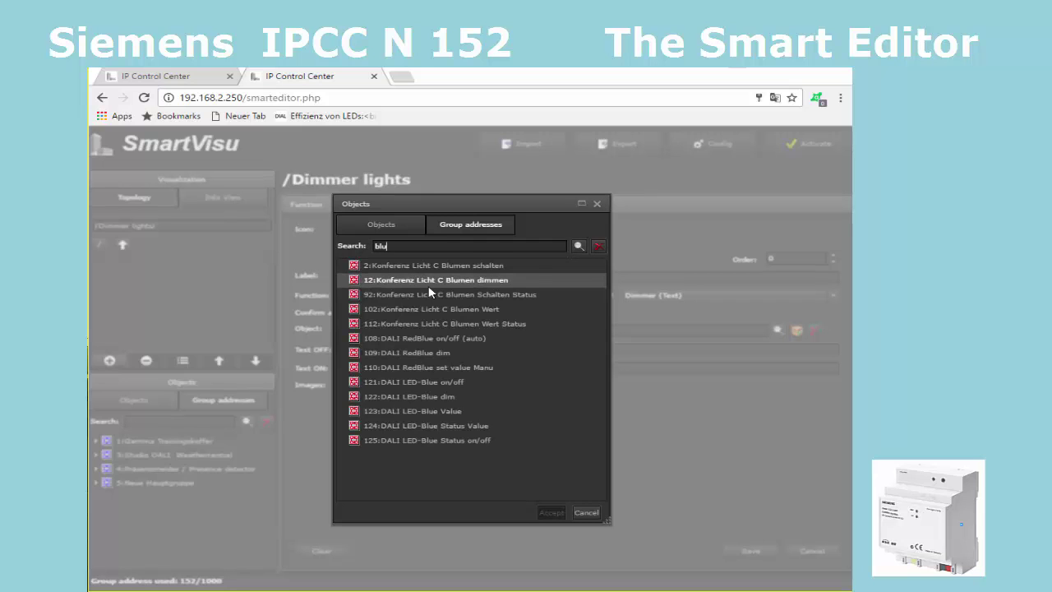
click(426, 309)
click(549, 512)
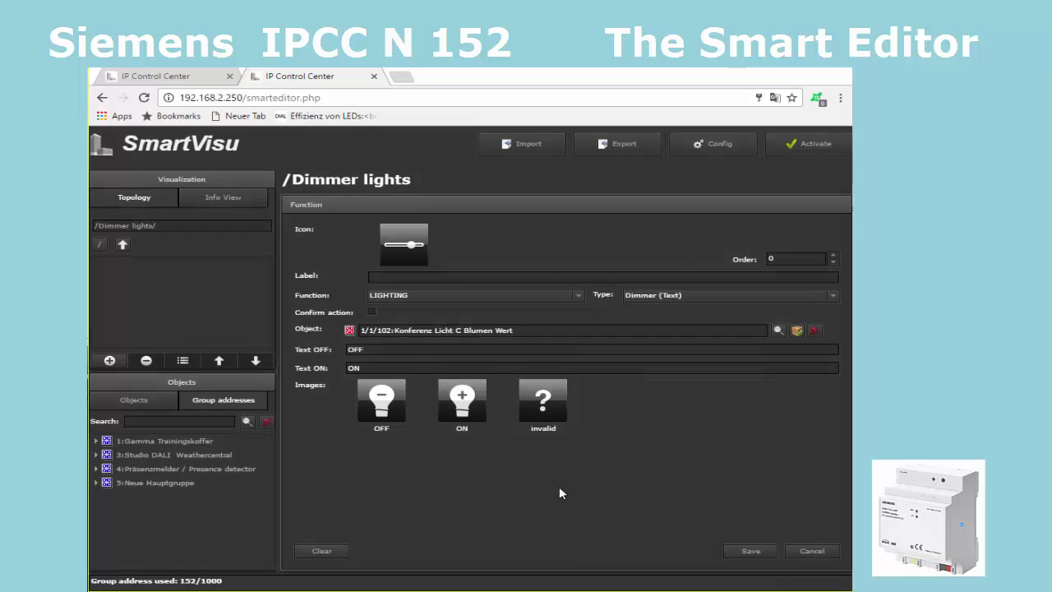
click(798, 330)
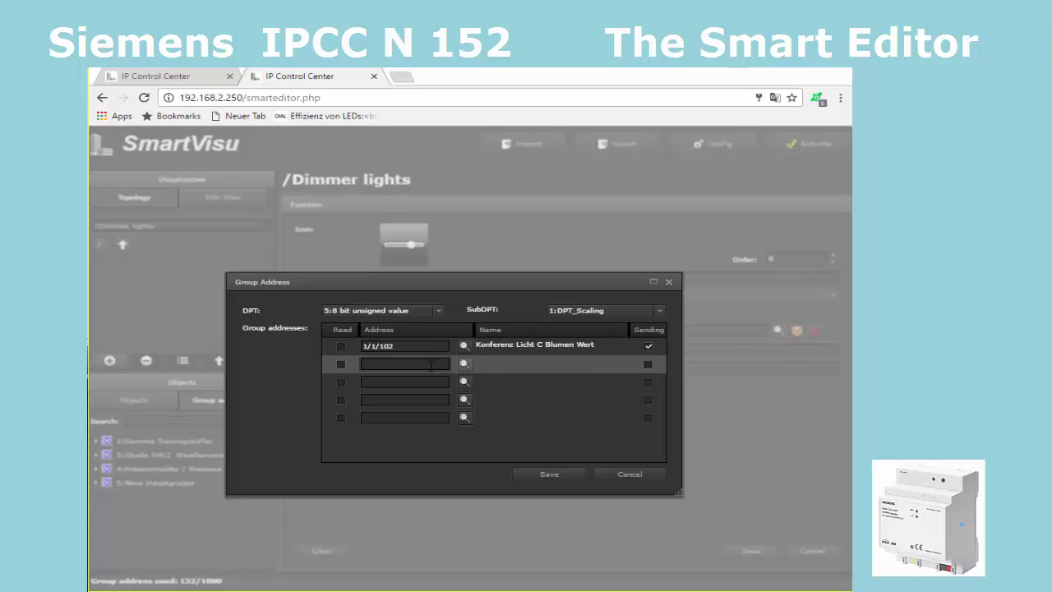
text(1 1)
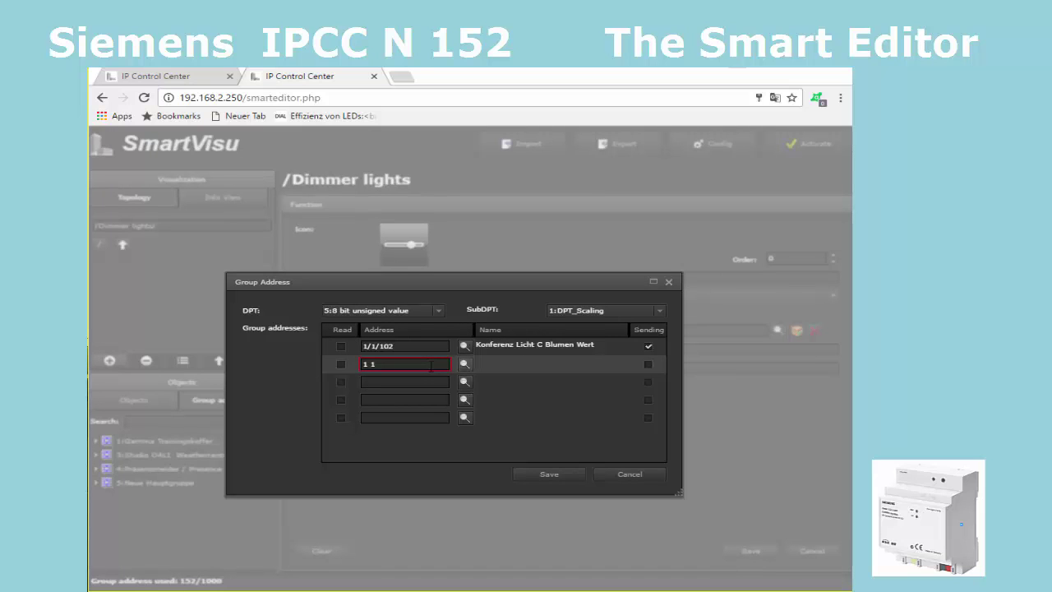
text( 112)
click(341, 364)
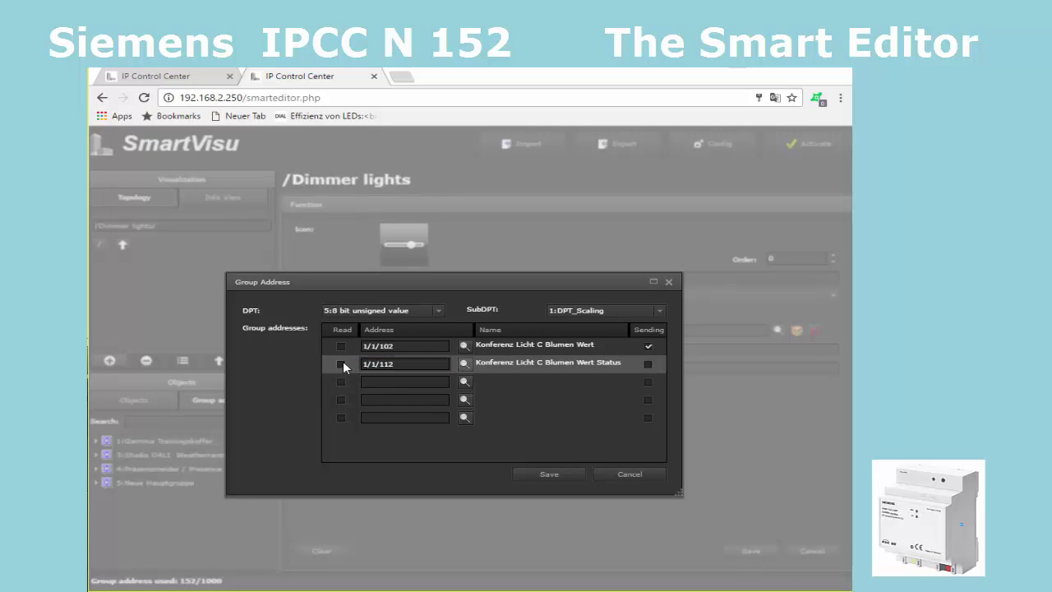
click(549, 474)
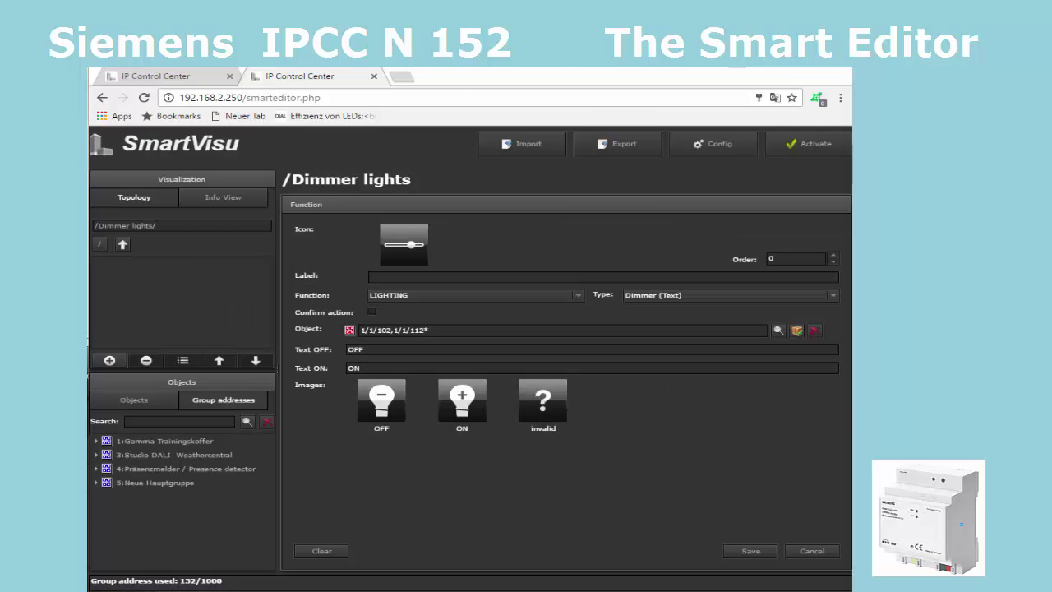
Save the dimmer function and activate the visualization, dismissing the success message.
click(756, 552)
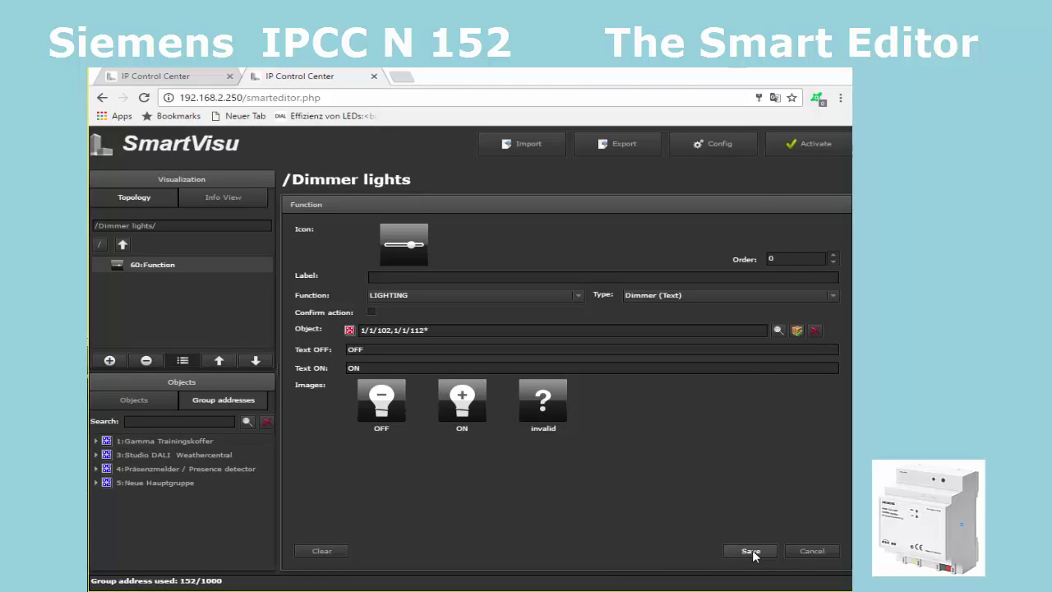
click(804, 145)
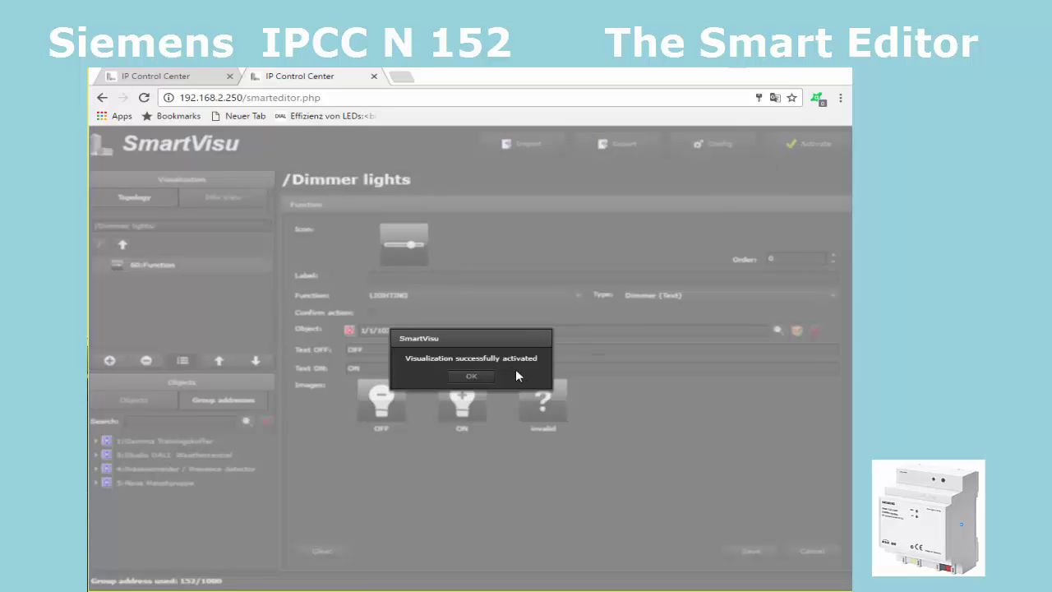
click(471, 376)
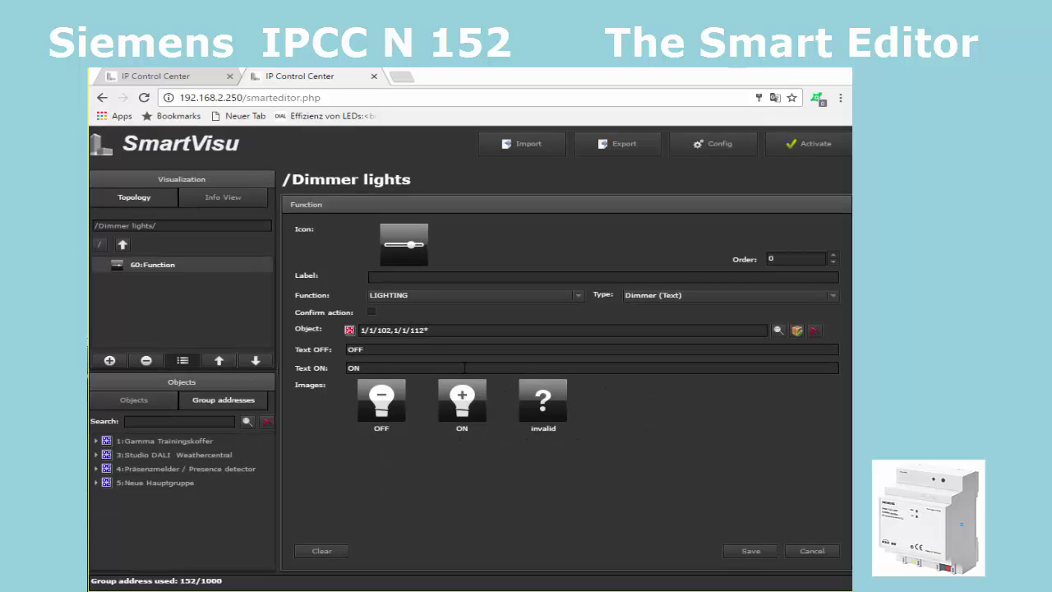
Load the SmartVisu visualization at 192.168.2.250/smart.php in a new tab.
click(401, 76)
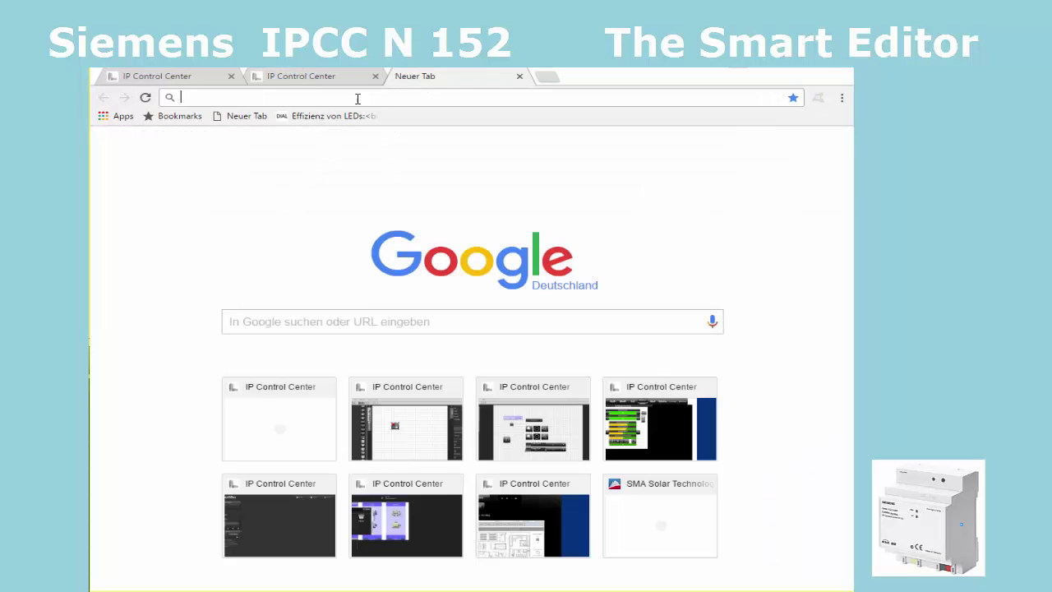
text(http://192.168.2.250/)
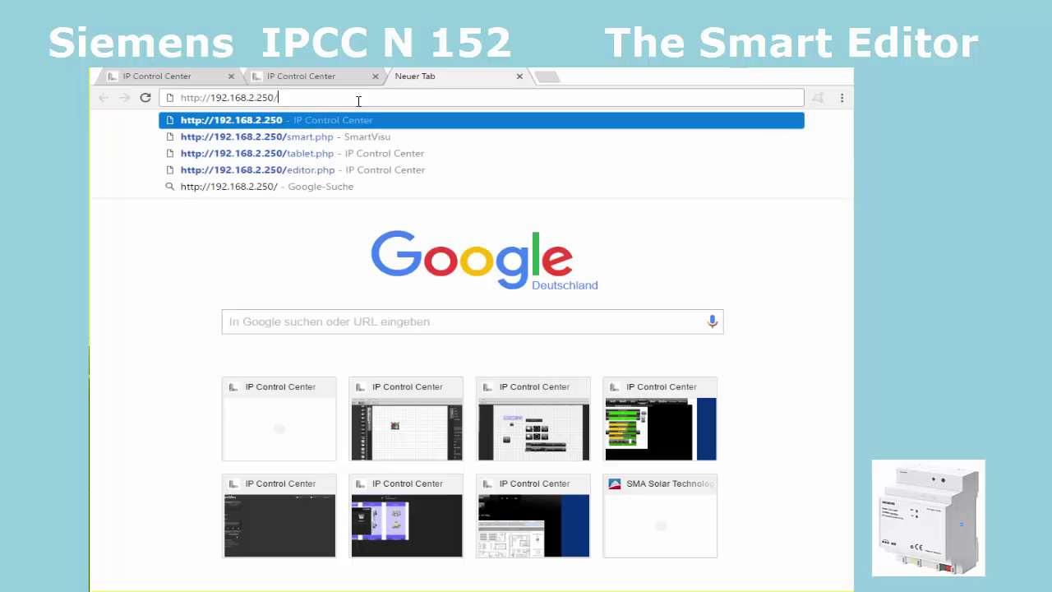
text(smart.php)
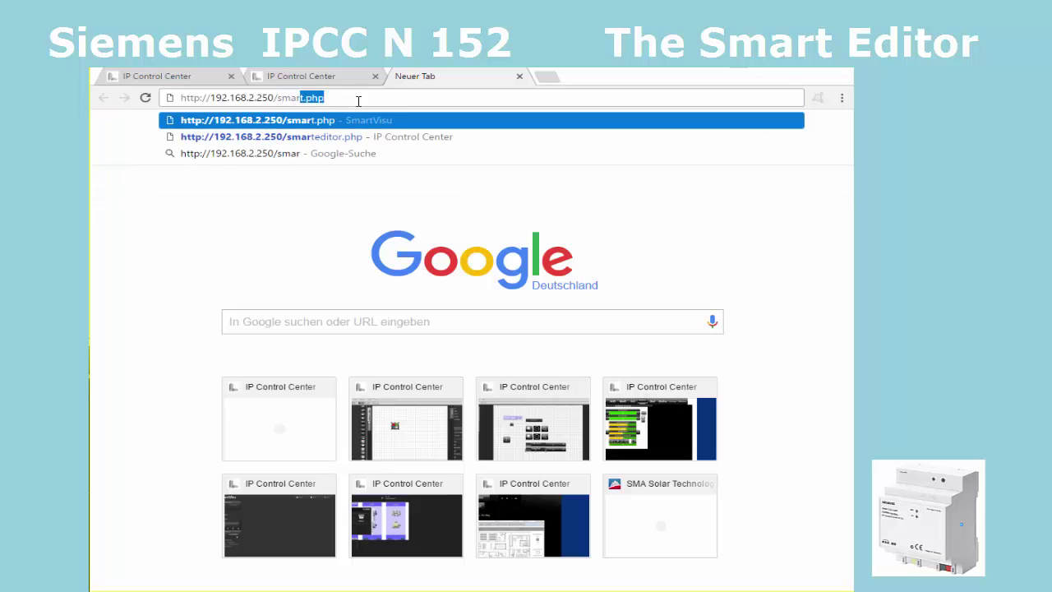
key(Return)
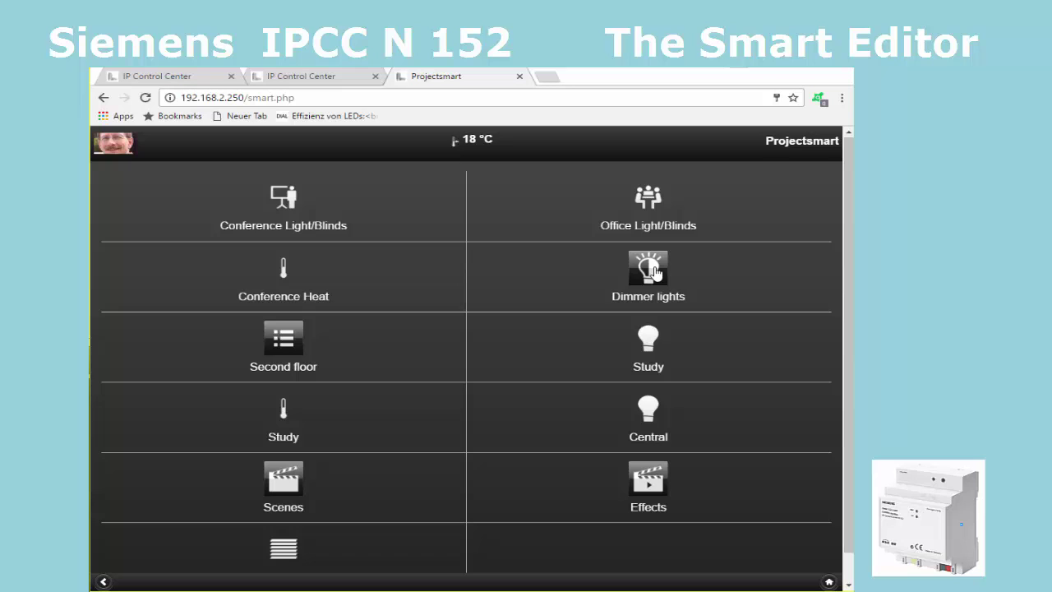
In Dimmer lights, switch the light to 100 % then 0 %, and return Home.
click(655, 273)
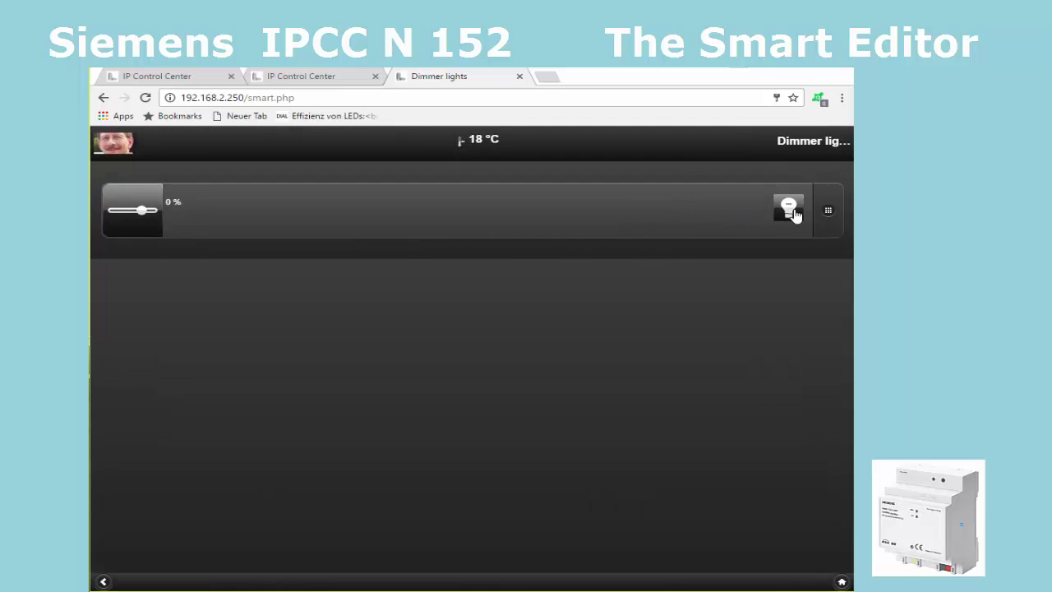
click(791, 211)
click(788, 212)
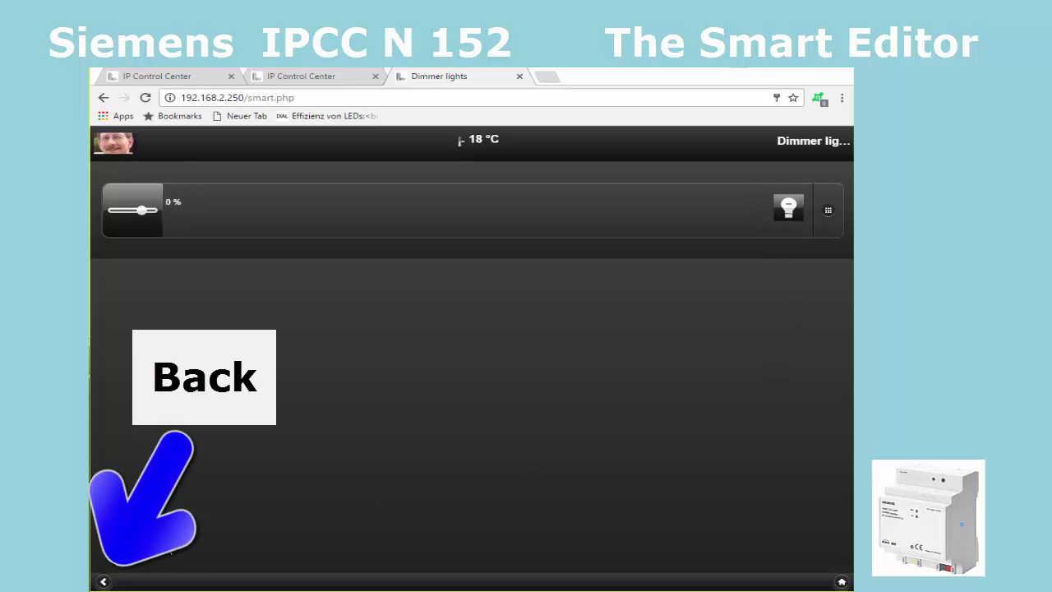
click(104, 582)
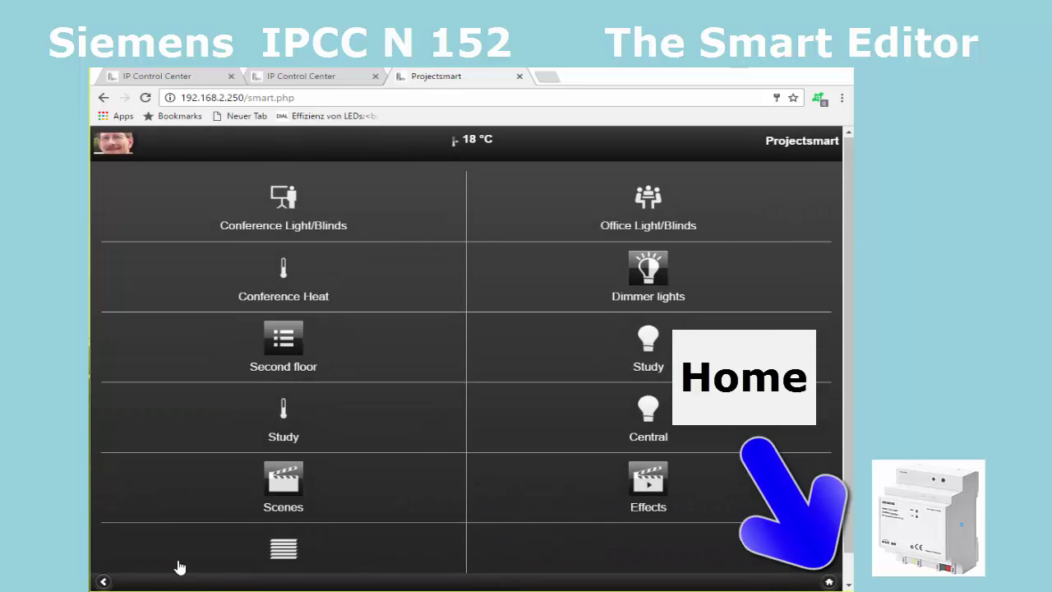